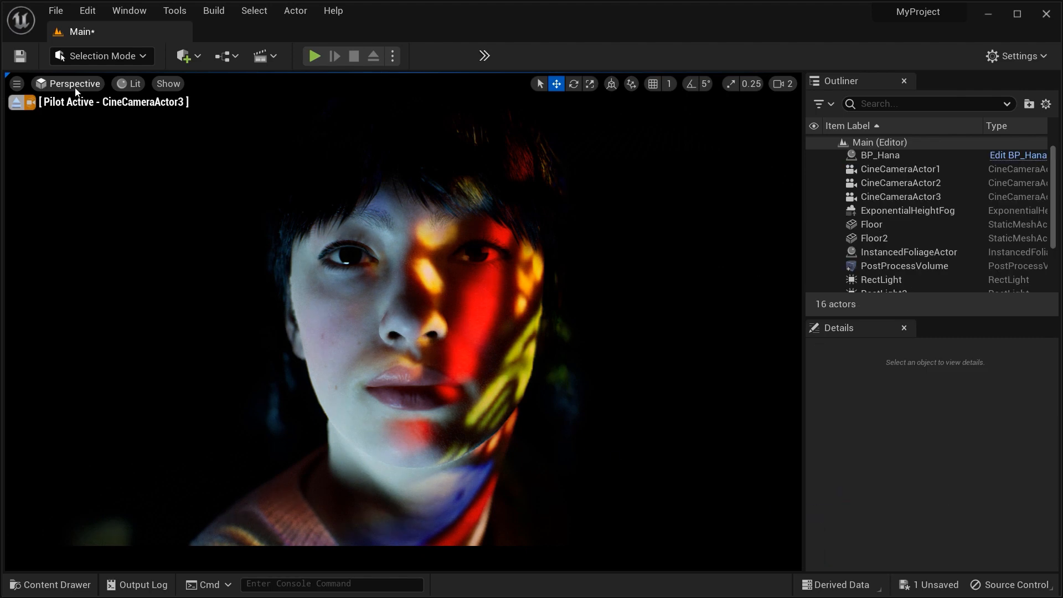
- View the scene through CineCameraActor2 and return to the CineCameraActor3 view
{"action": "left_click", "coordinate": [75, 88]}
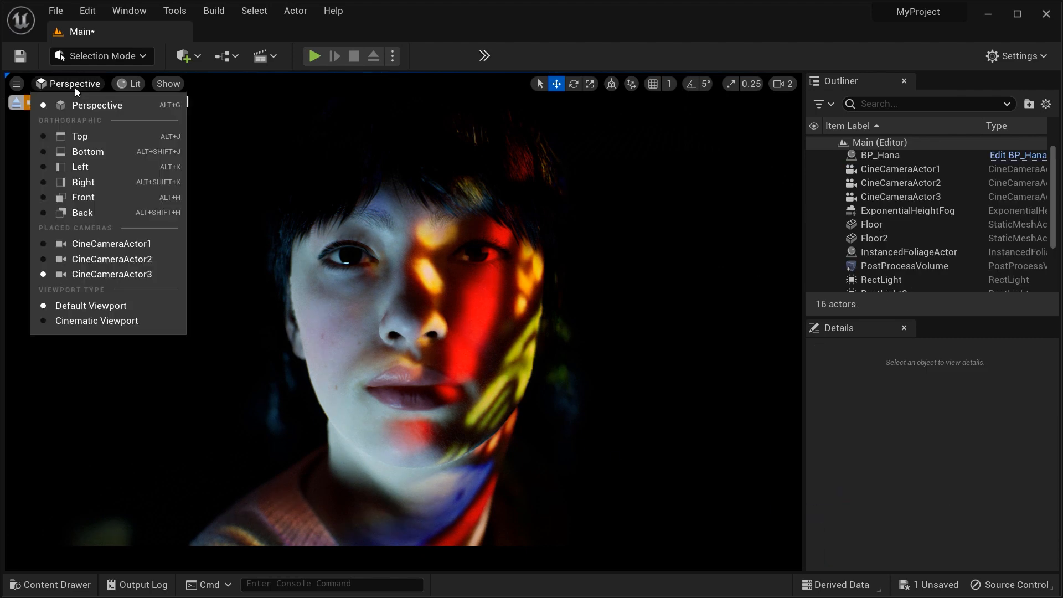
{"action": "left_click", "coordinate": [97, 261]}
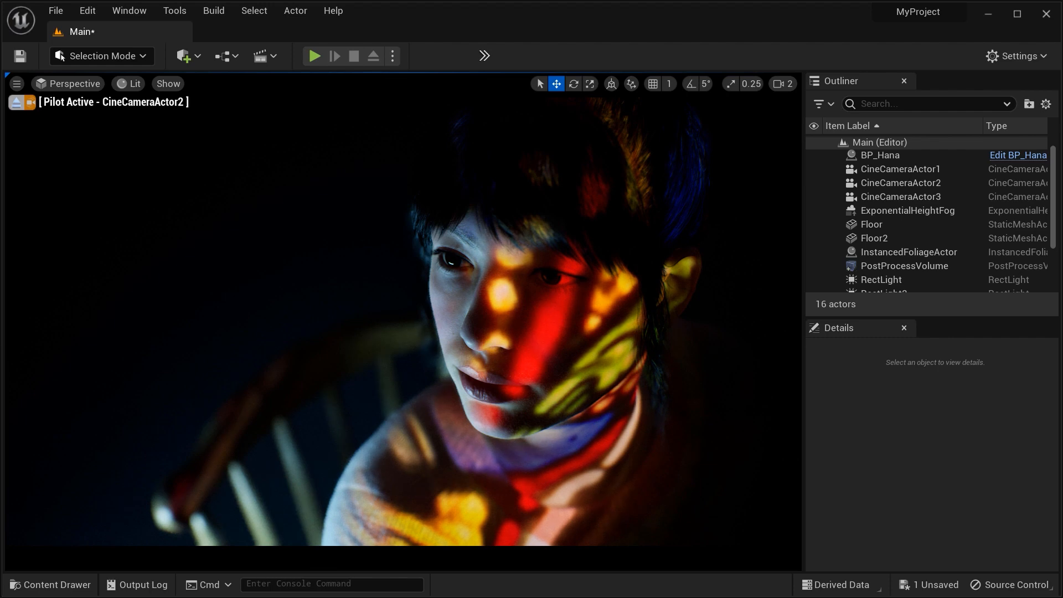
{"action": "left_click", "coordinate": [91, 87]}
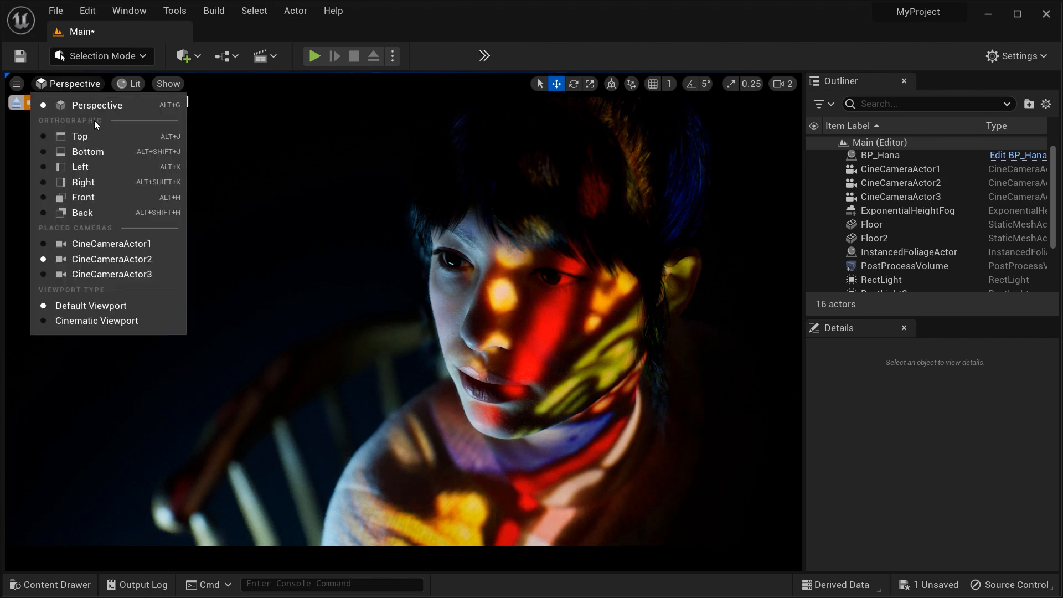
{"action": "left_click", "coordinate": [94, 274]}
- Toggle the visibility of RectLight3, RectLight4 and RectLight5 together to compare the face with and without the coloured light
{"action": "scroll", "coordinate": [896, 231], "scroll_direction": "down", "scroll_amount": 3}
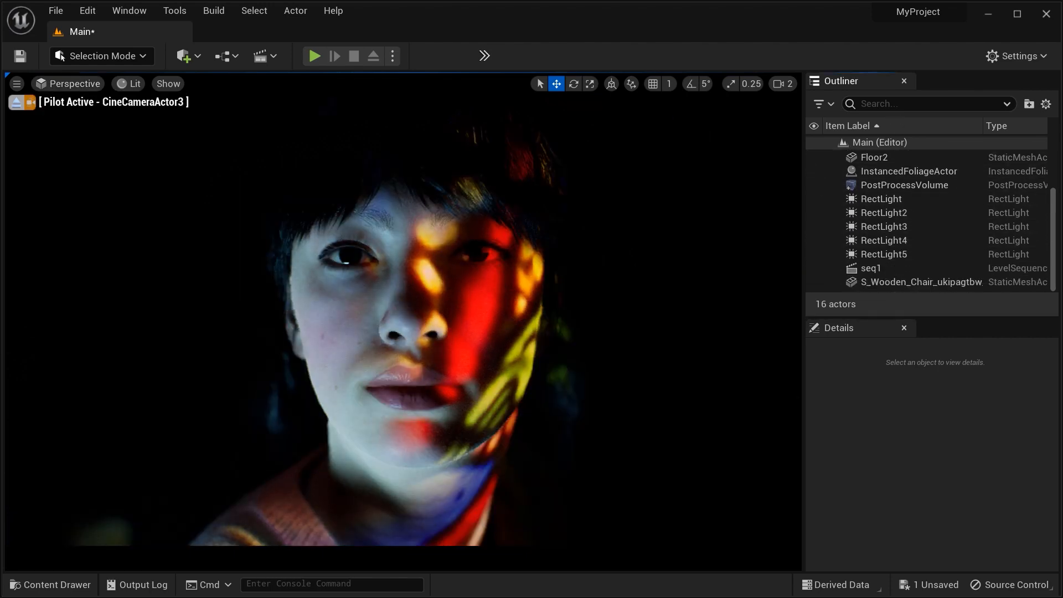
{"action": "left_click", "coordinate": [894, 217]}
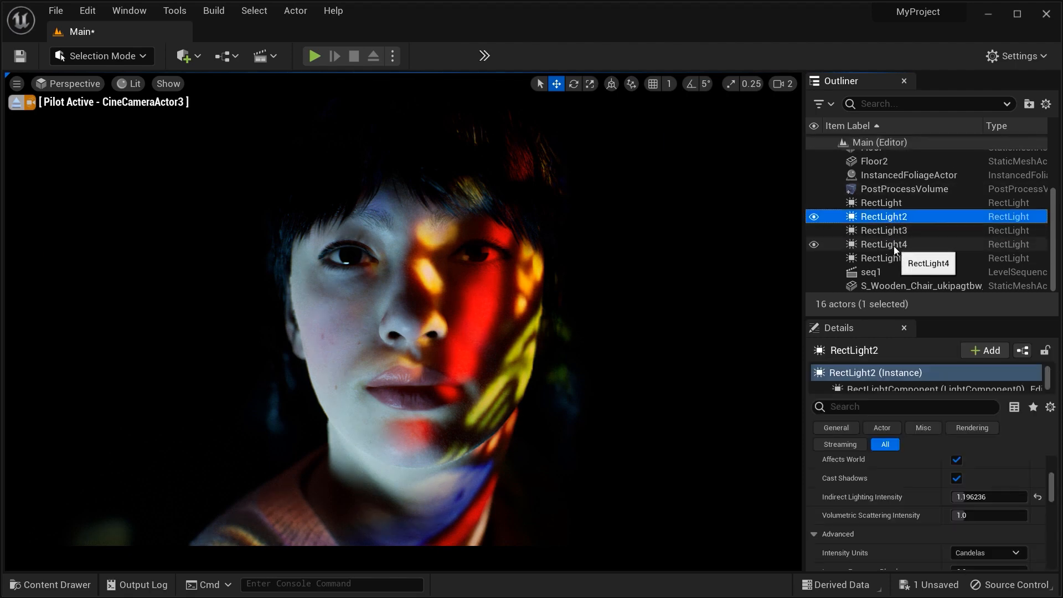
{"action": "left_click", "coordinate": [894, 232]}
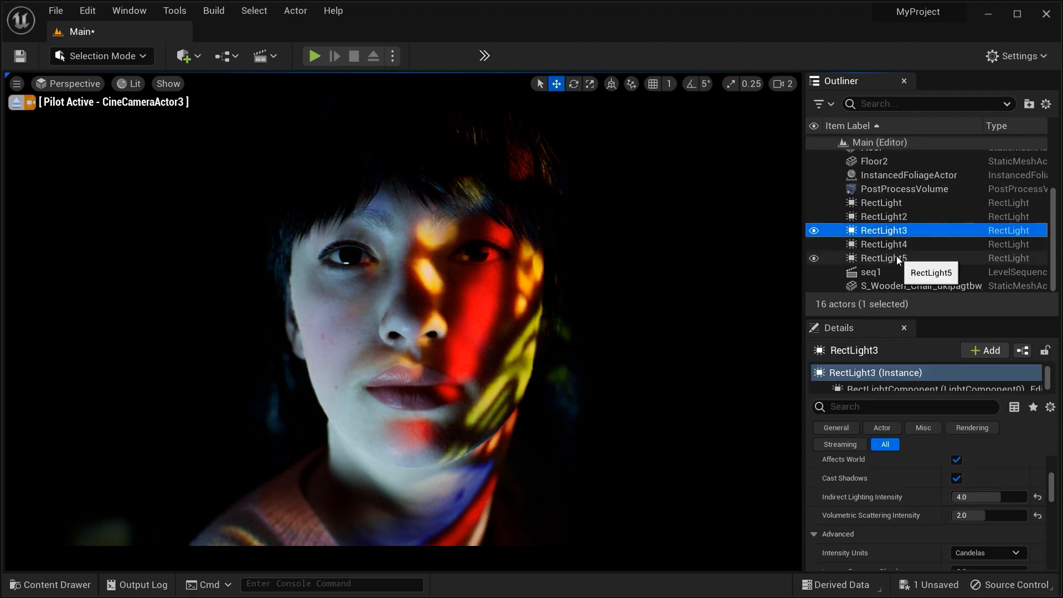
{"action": "left_click", "coordinate": [896, 257], "text": "shift"}
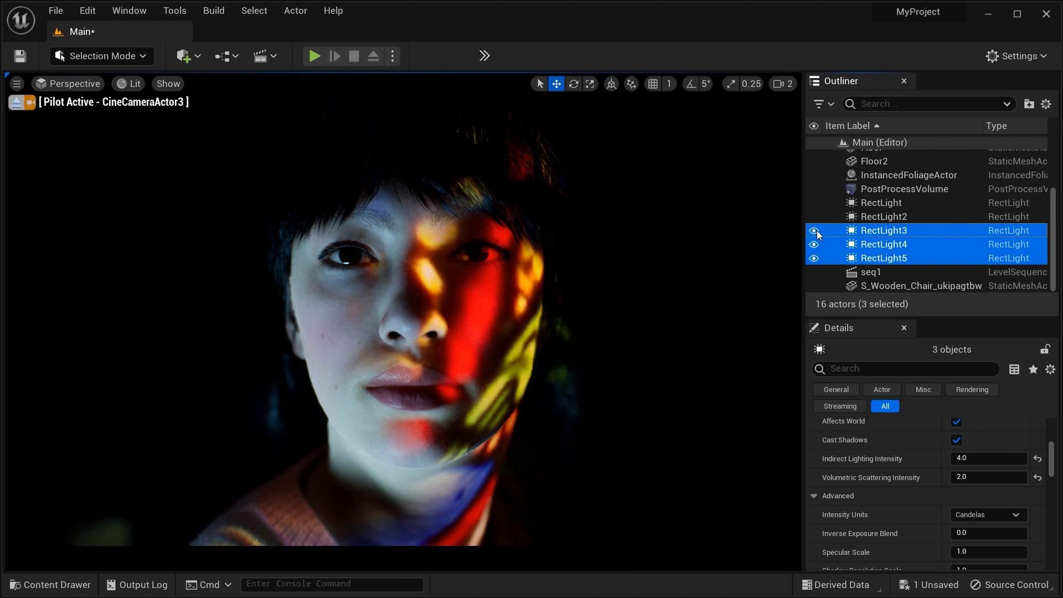
{"action": "left_click", "coordinate": [815, 230]}
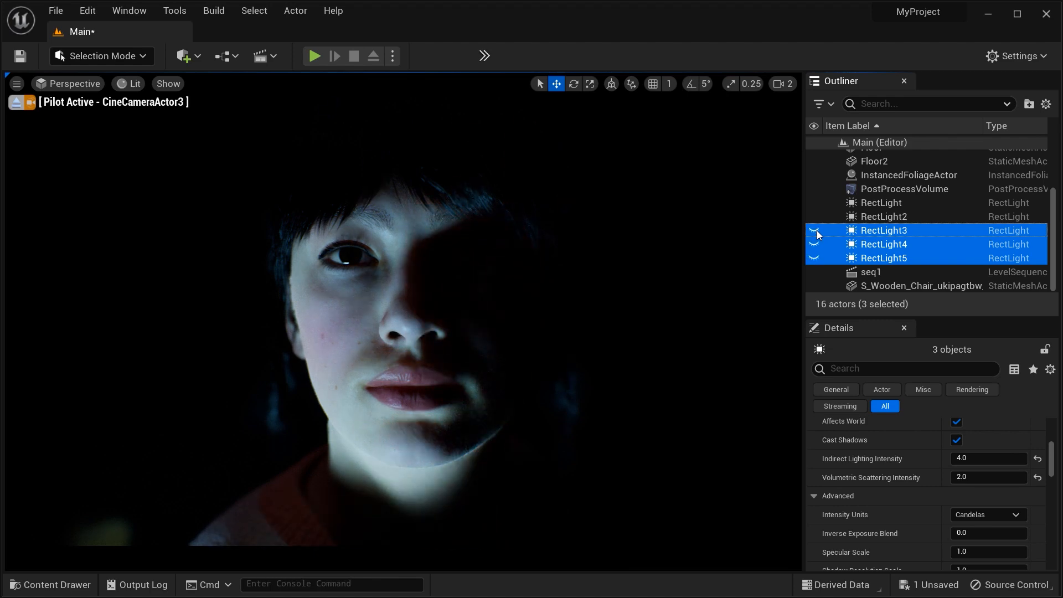
{"action": "left_click", "coordinate": [815, 230]}
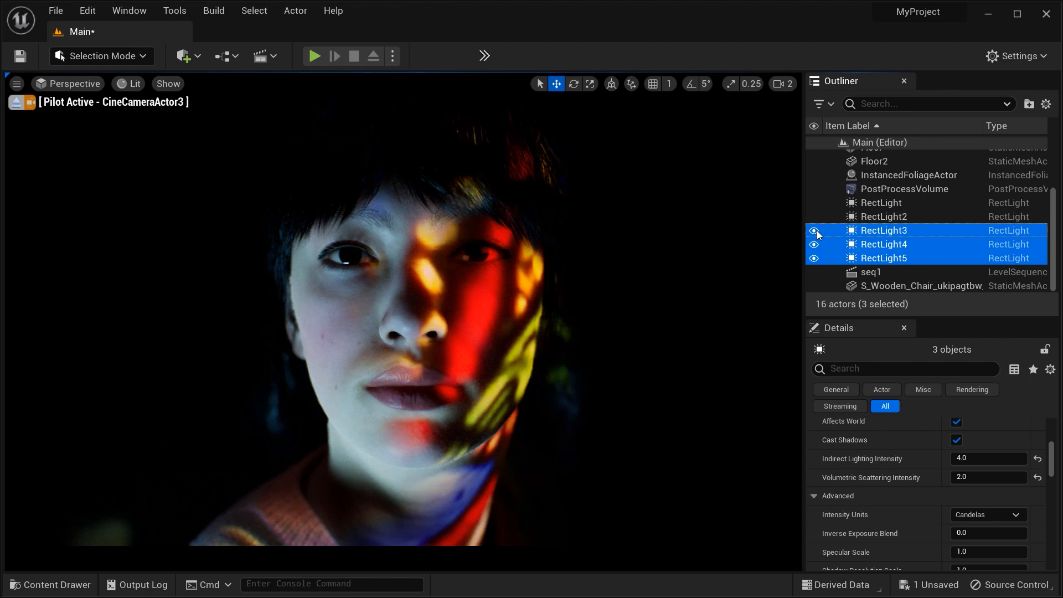
{"action": "left_click", "coordinate": [815, 230]}
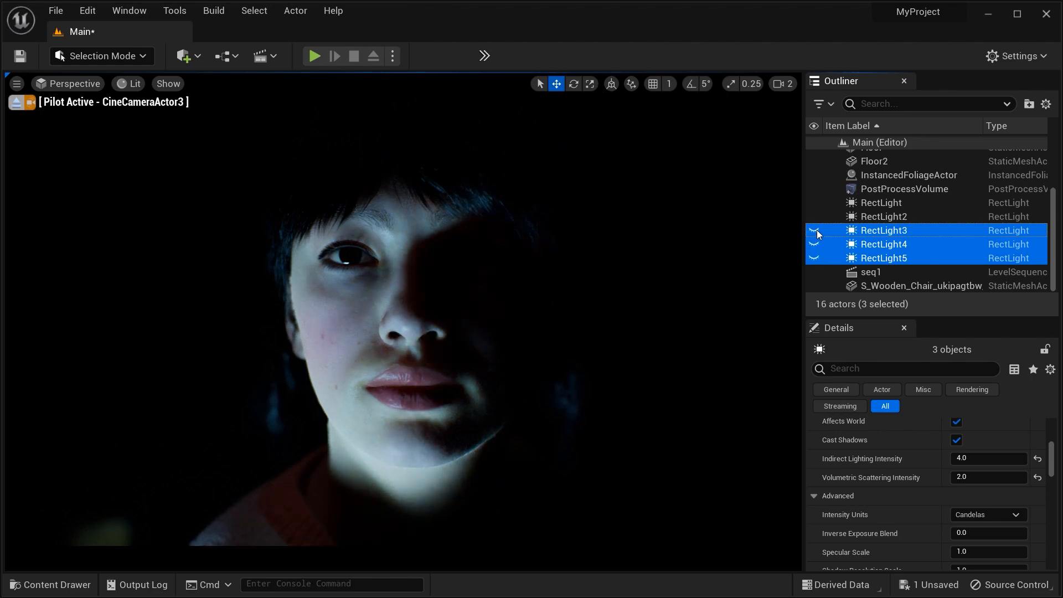
{"action": "left_click", "coordinate": [815, 230]}
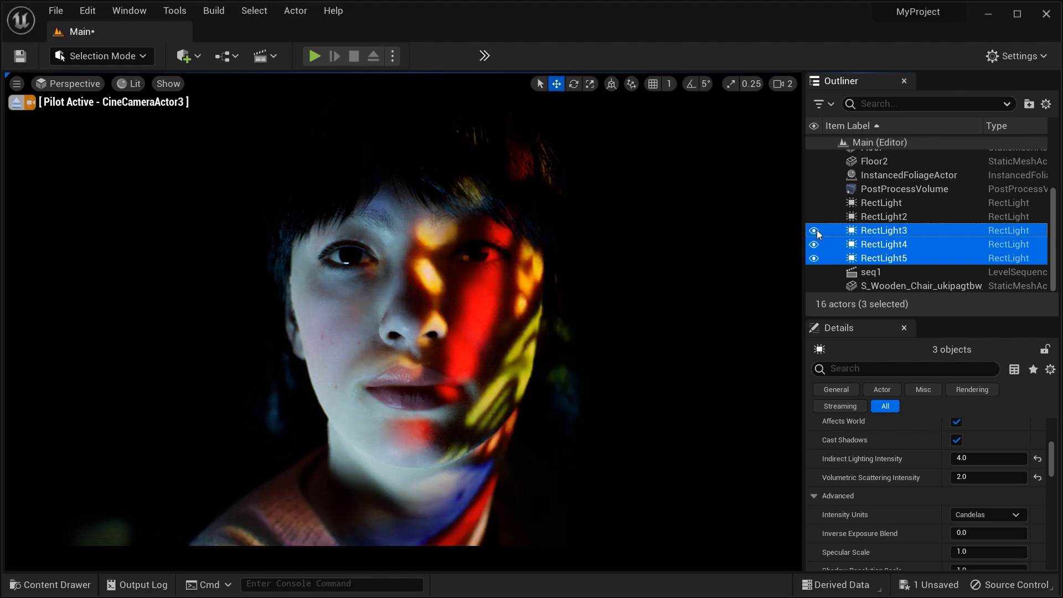
{"action": "left_click", "coordinate": [816, 230]}
{"action": "left_click", "coordinate": [816, 230]}
- Stop piloting CineCameraActor3, turn off game view and bring the coloured rect lights into view
{"action": "middle_click_drag", "start_coordinate": [403, 321], "coordinate": [412, 311]}
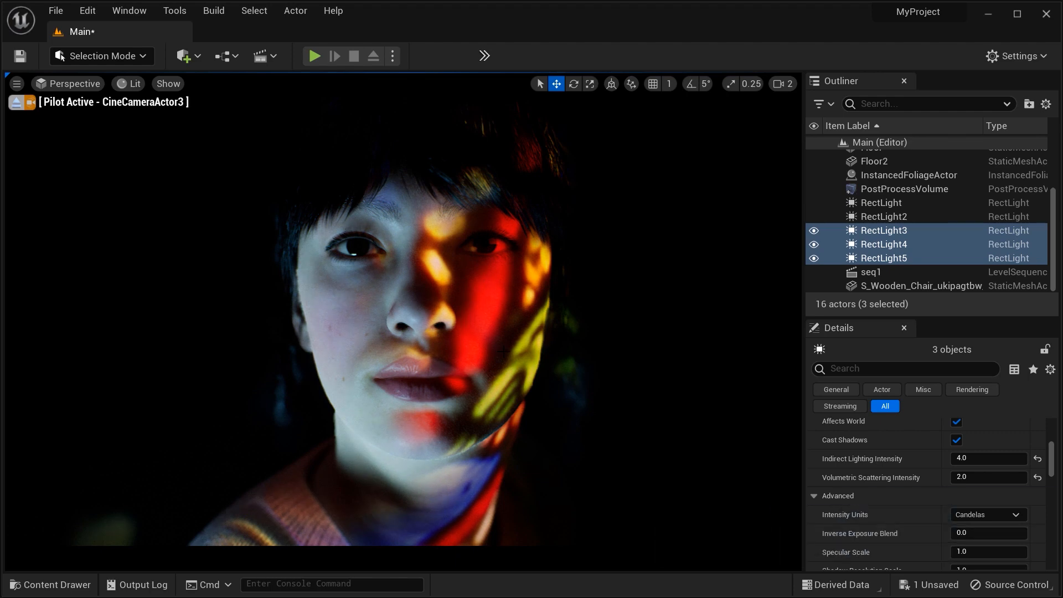
{"action": "left_click", "coordinate": [16, 102]}
{"action": "right_click_drag", "start_coordinate": [188, 195], "coordinate": [285, 224]}
{"action": "right_click_drag", "start_coordinate": [371, 358], "coordinate": [372, 286]}
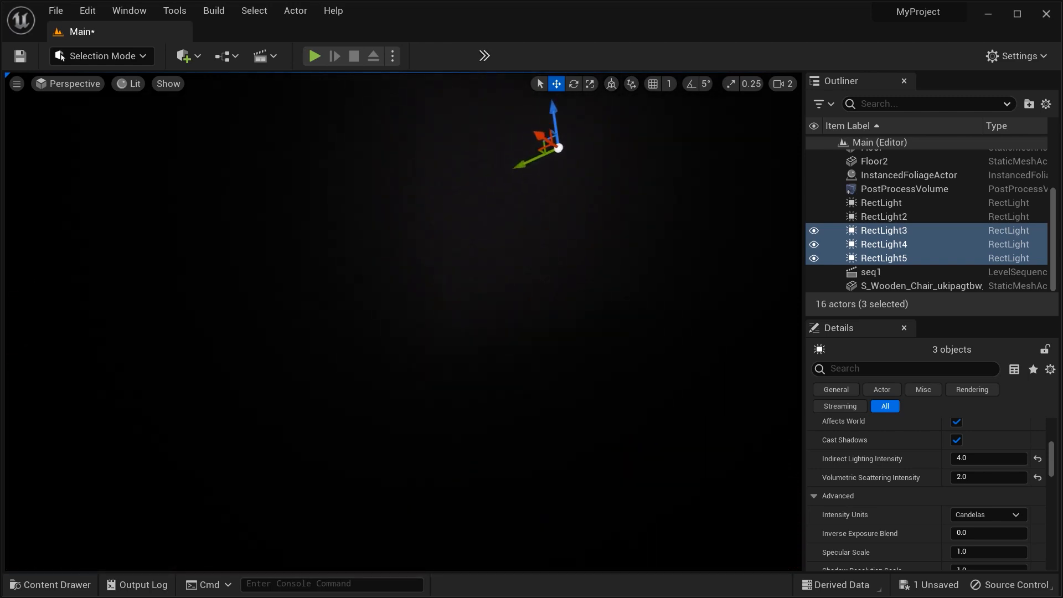
{"action": "key", "text": "g"}
{"action": "right_click_drag", "start_coordinate": [372, 359], "coordinate": [347, 301]}
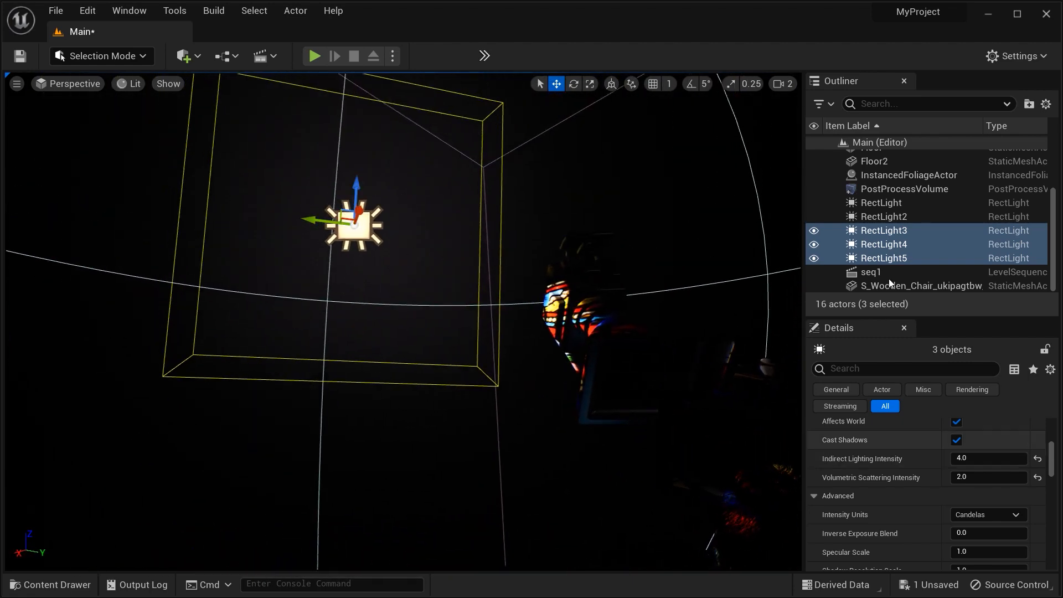
- Delete RectLight5 and RectLight4 from the level, keeping RectLight3
{"action": "left_click", "coordinate": [899, 260]}
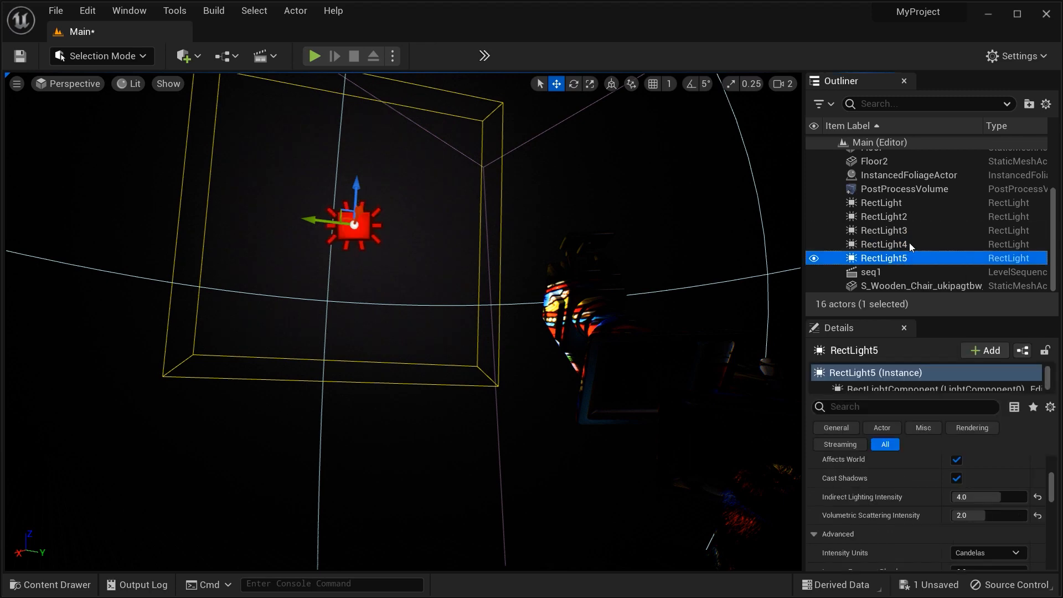
{"action": "left_click", "coordinate": [911, 246]}
{"action": "left_click", "coordinate": [911, 232]}
{"action": "left_click", "coordinate": [911, 259]}
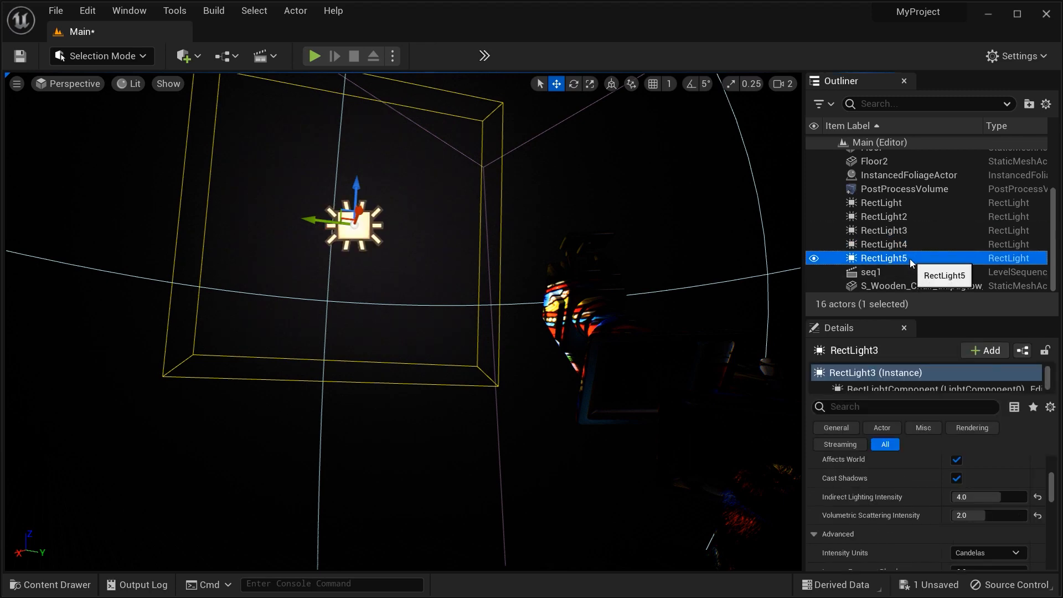
{"action": "key", "text": "Delete"}
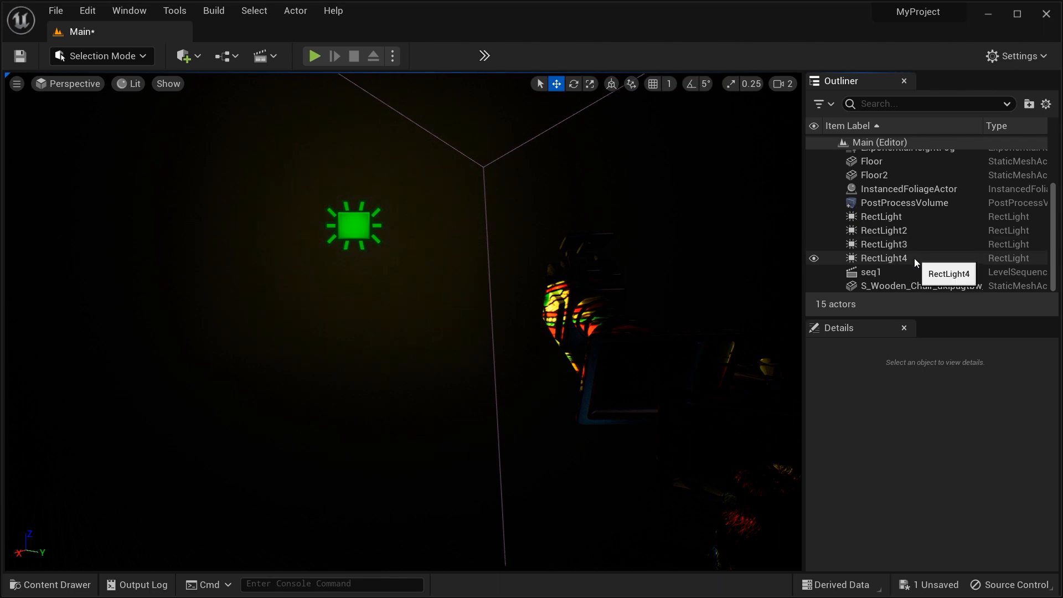
{"action": "left_click", "coordinate": [915, 259]}
{"action": "key", "text": "Delete"}
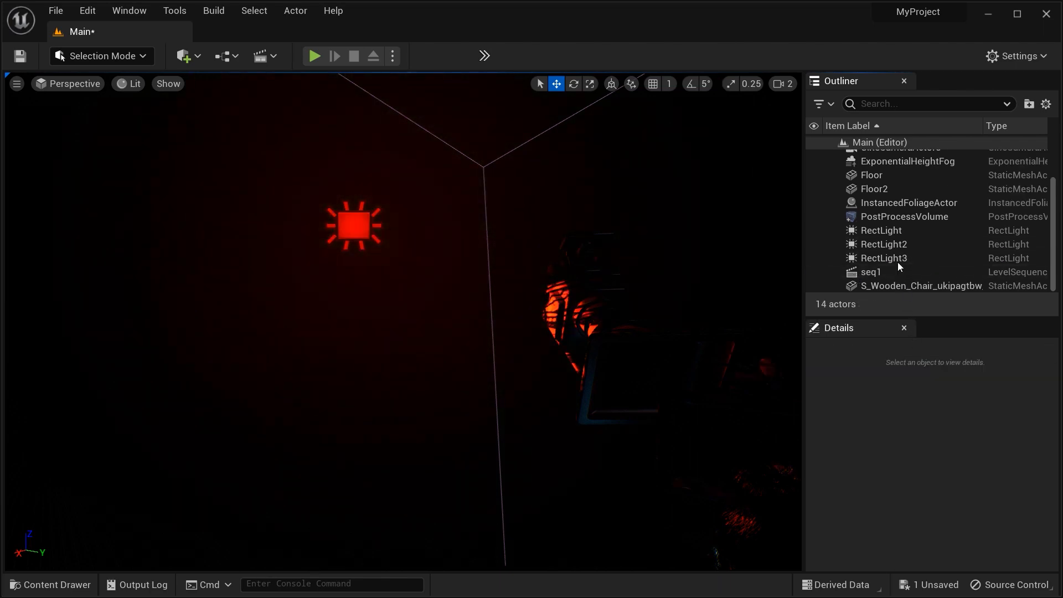
- Clear the Light Function Material of RectLight3
{"action": "left_click", "coordinate": [899, 259]}
{"action": "left_click", "coordinate": [925, 460]}
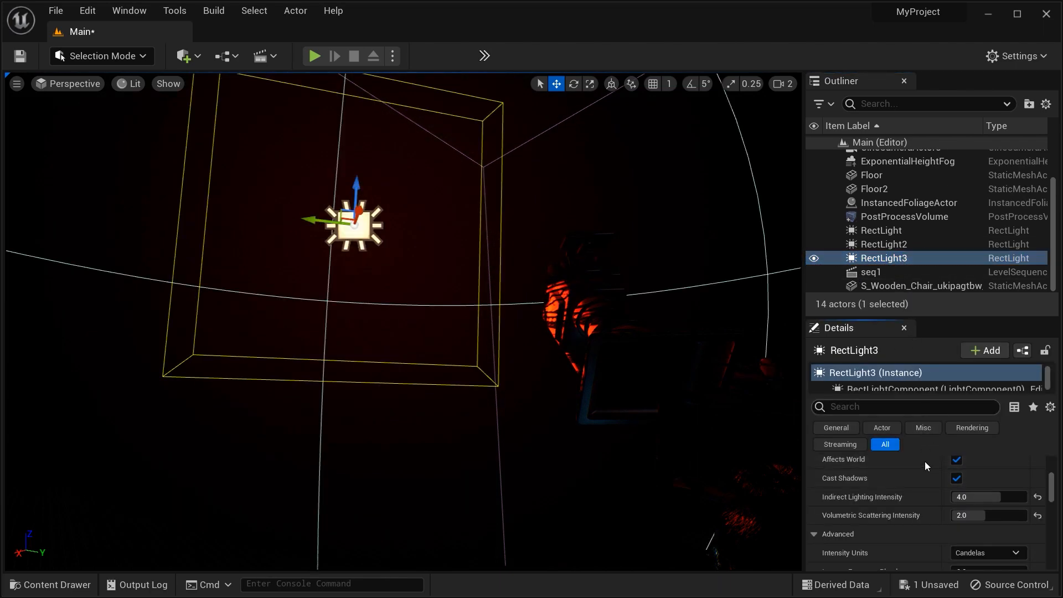
{"action": "scroll", "coordinate": [914, 515], "scroll_direction": "down", "scroll_amount": 3}
{"action": "scroll", "coordinate": [914, 515], "scroll_direction": "down", "scroll_amount": 10}
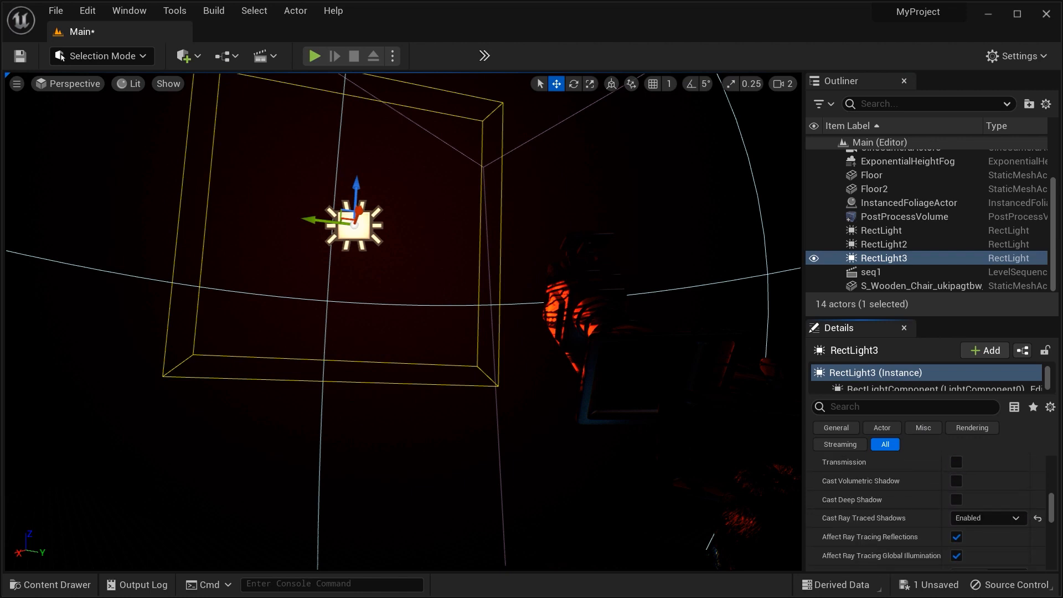
{"action": "scroll", "coordinate": [985, 509], "scroll_direction": "down", "scroll_amount": 4}
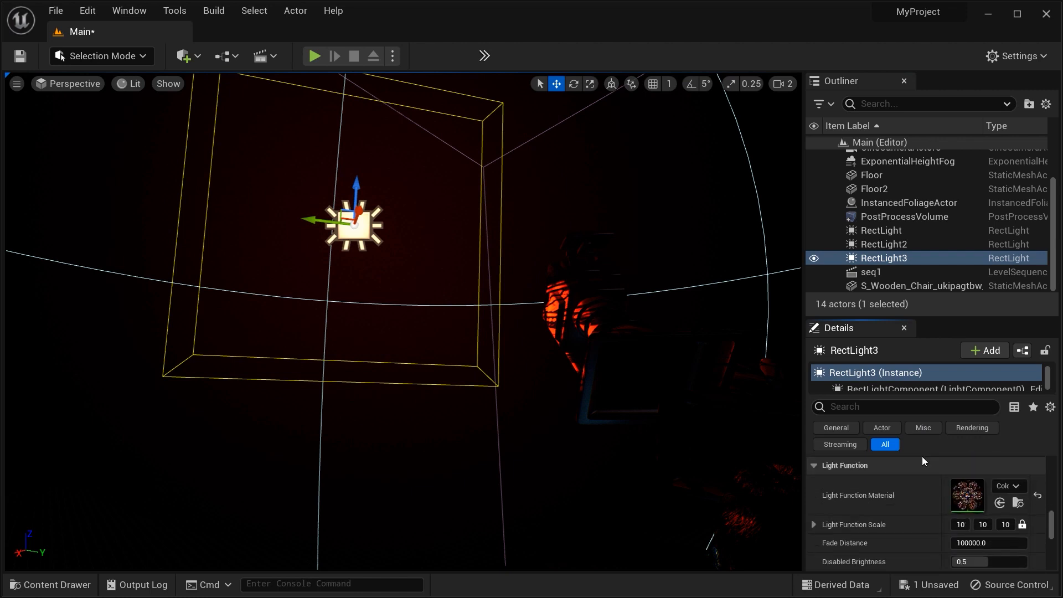
{"action": "left_click", "coordinate": [1019, 490]}
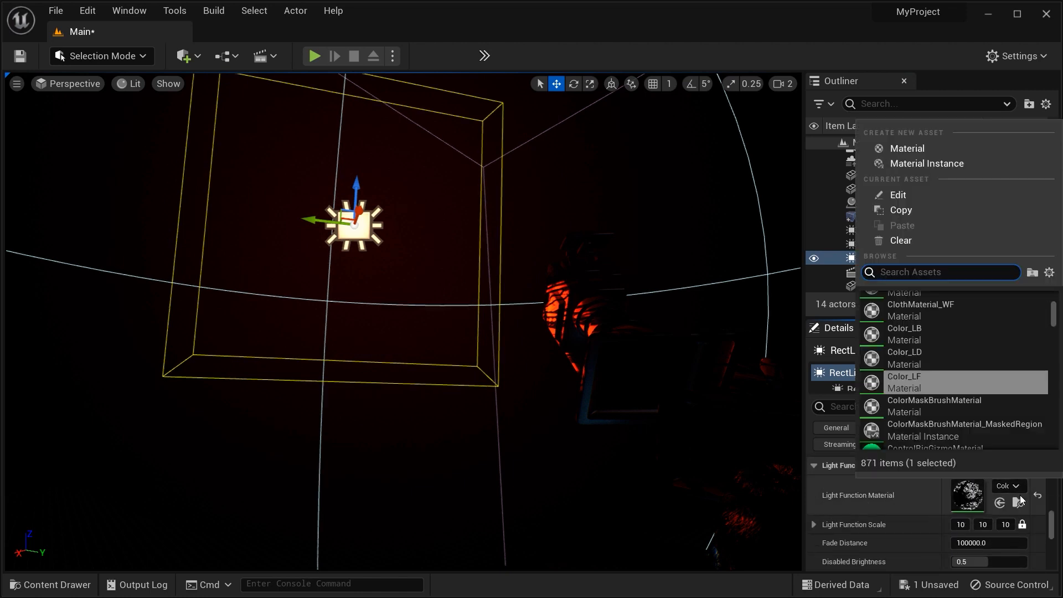
{"action": "left_click", "coordinate": [931, 245]}
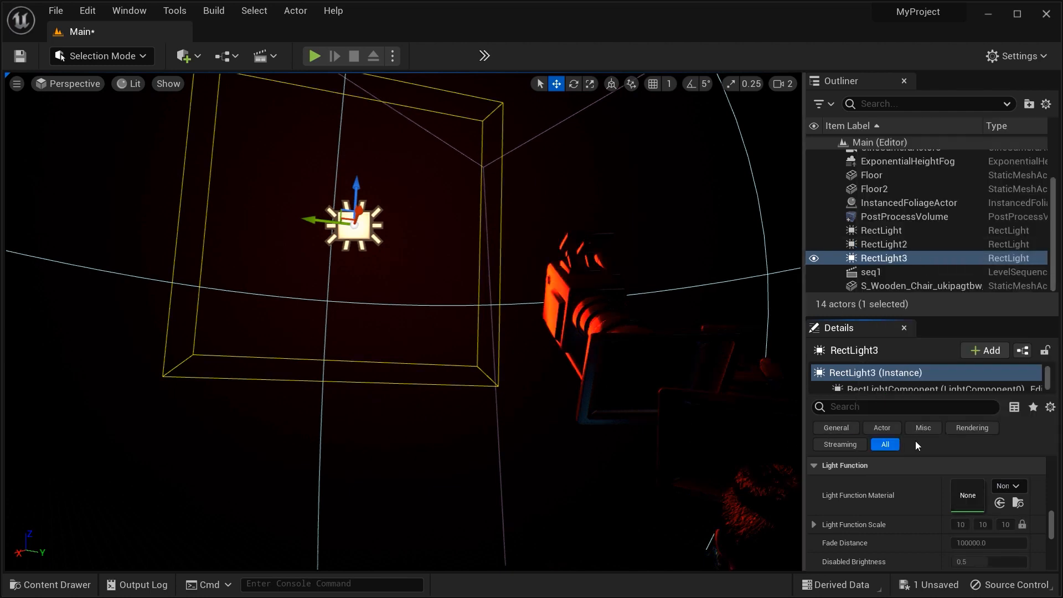
- Reset the Light Color of RectLight3 to its default white
{"action": "scroll", "coordinate": [918, 507], "scroll_direction": "up", "scroll_amount": 5}
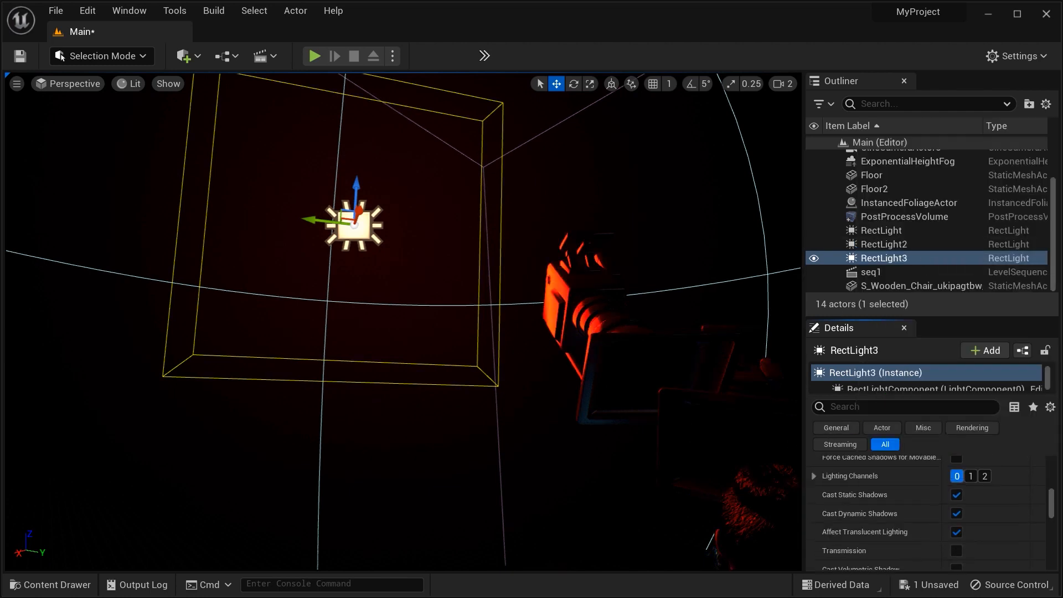
{"action": "scroll", "coordinate": [930, 512], "scroll_direction": "up", "scroll_amount": 10}
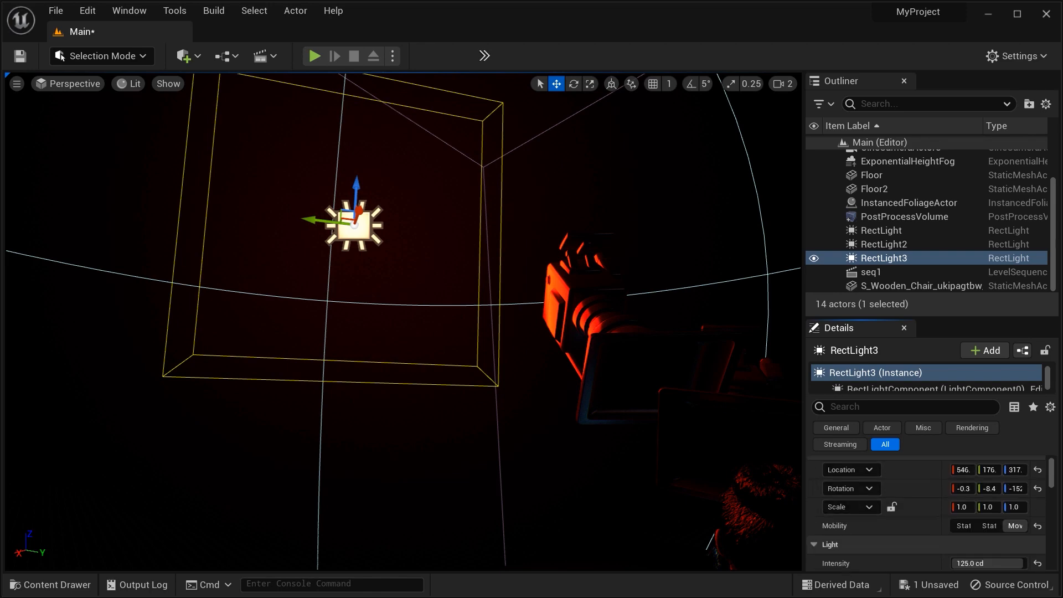
{"action": "scroll", "coordinate": [931, 513], "scroll_direction": "down", "scroll_amount": 1}
{"action": "left_click", "coordinate": [1038, 545]}
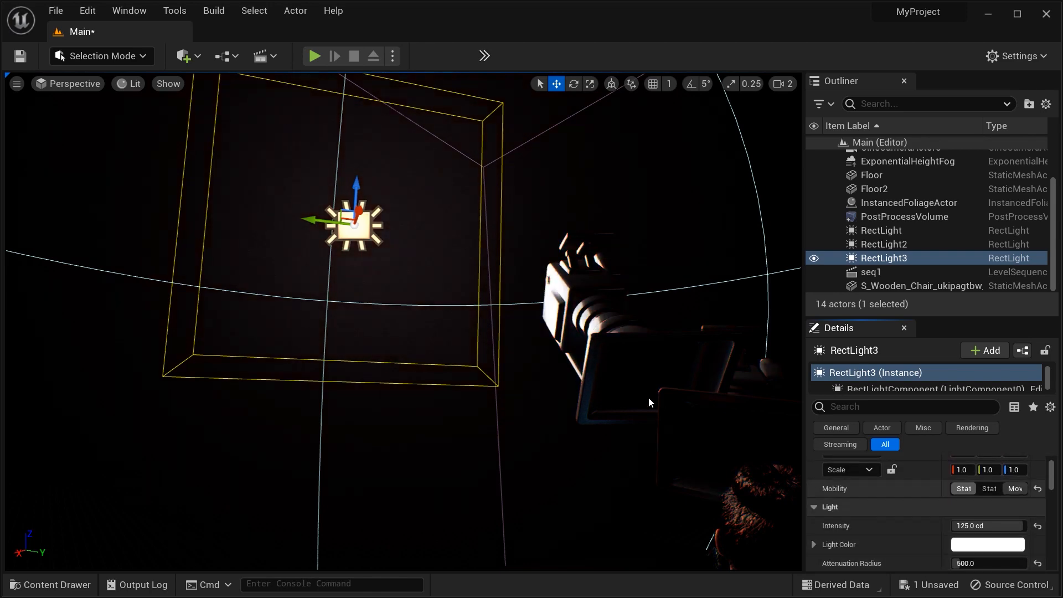
- Look at the character under the plain white light and switch the viewport back to CineCameraActor3
{"action": "right_click_drag", "start_coordinate": [649, 403], "coordinate": [221, 554]}
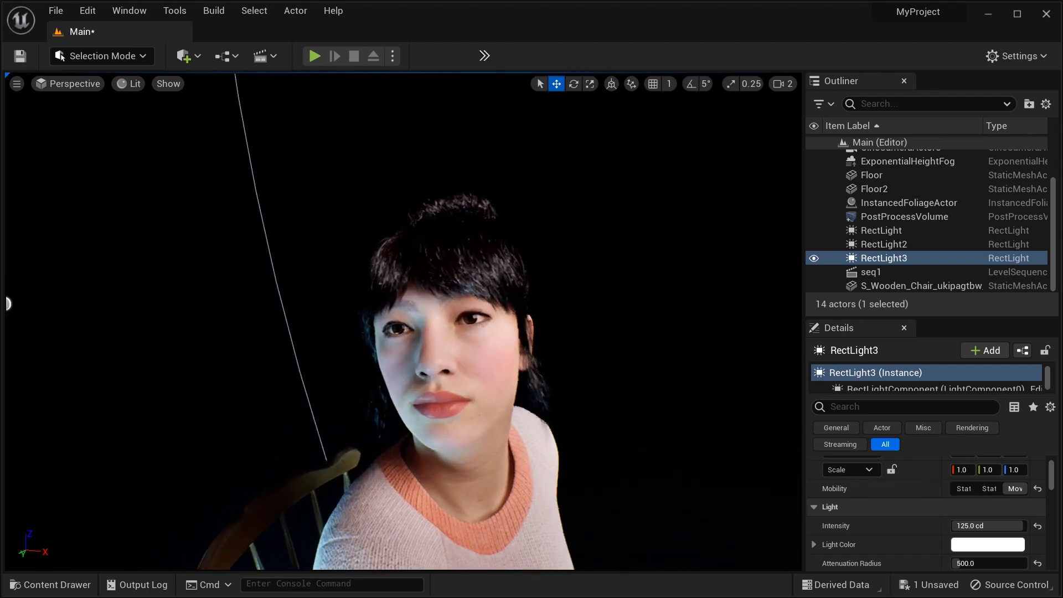
{"action": "key", "text": "w"}
{"action": "key", "text": "s"}
{"action": "left_click", "coordinate": [69, 84]}
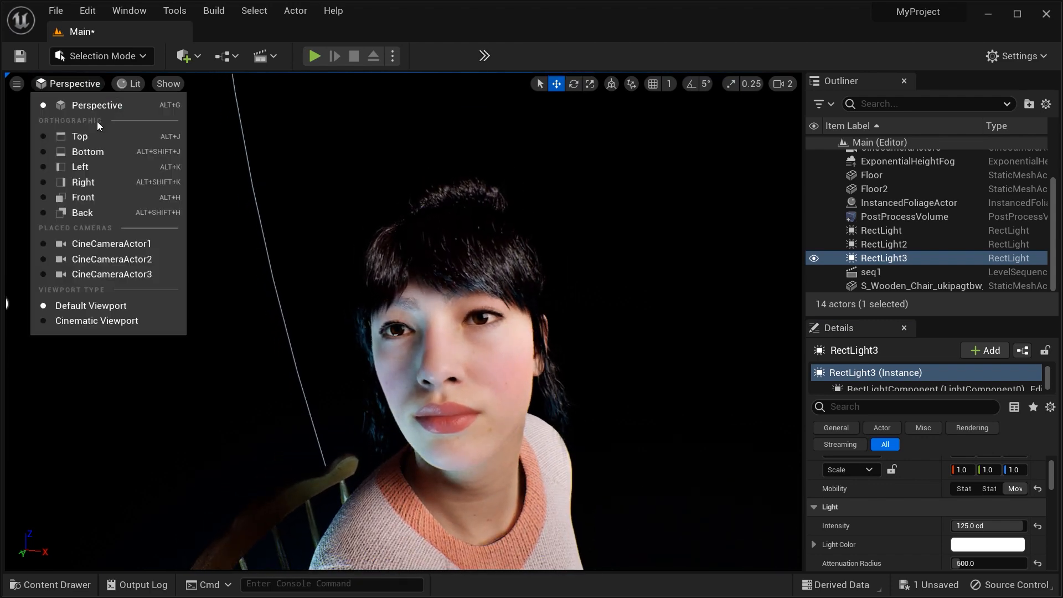
{"action": "left_click", "coordinate": [108, 274]}
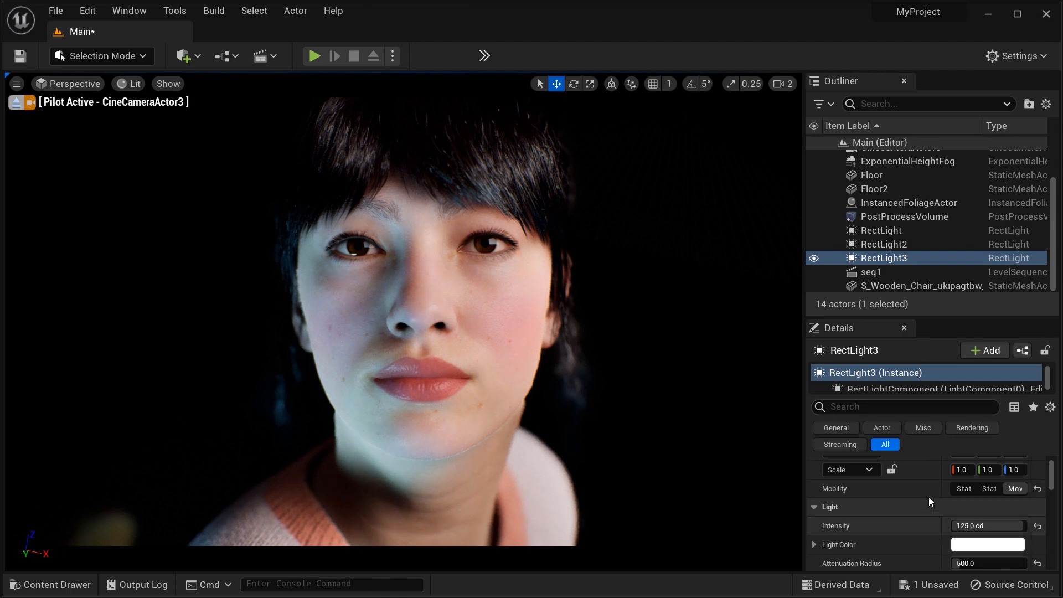
- Open the Color_Glass texture from the Color_Glass folder to examine its stained-glass image, and close its editor
{"action": "key", "text": "ctrl+space"}
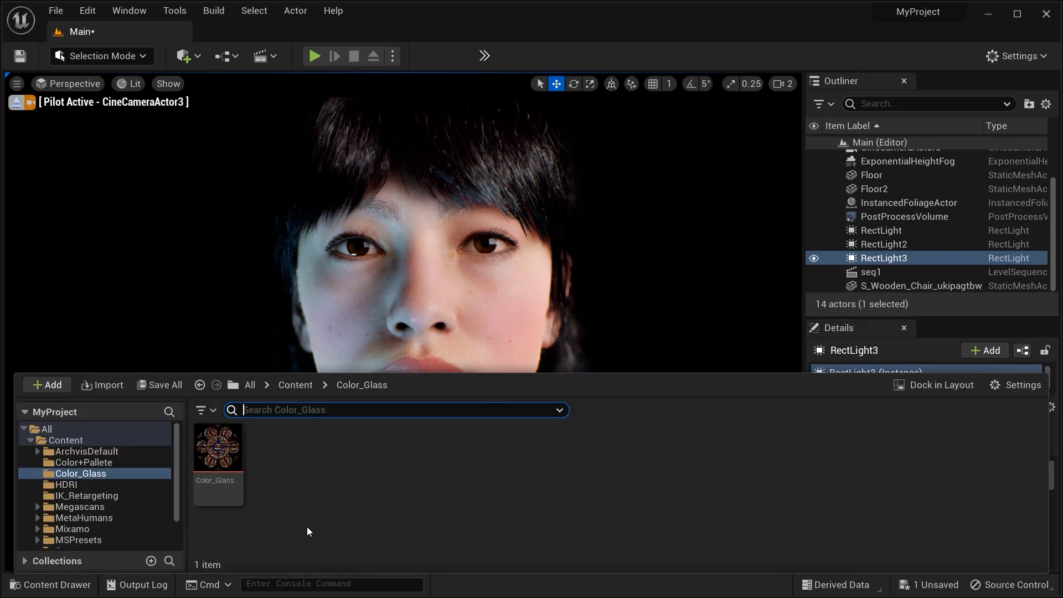
{"action": "left_click", "coordinate": [221, 447]}
{"action": "double_click", "coordinate": [223, 447]}
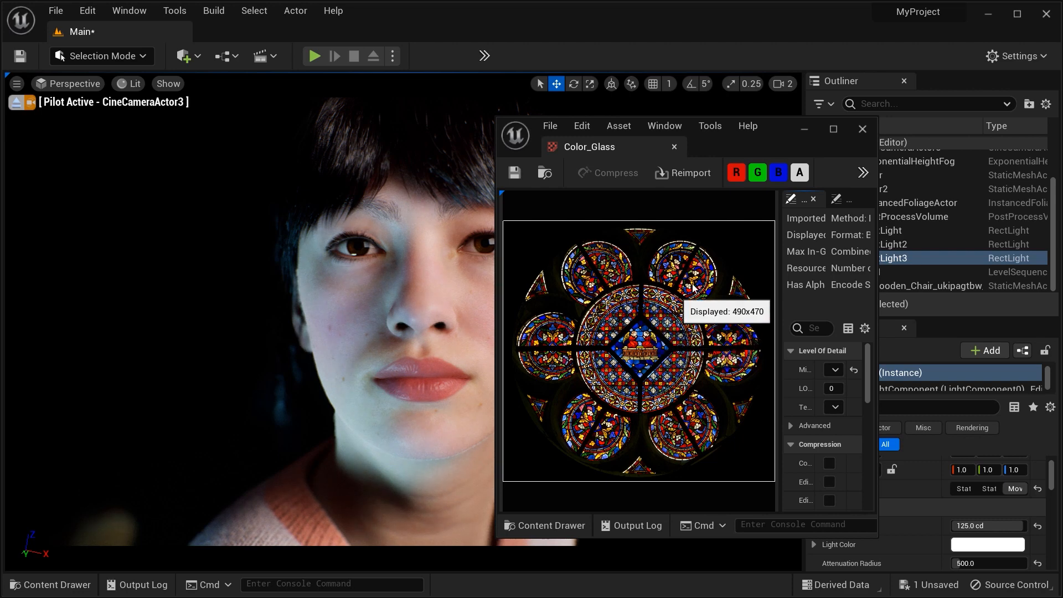
{"action": "left_click", "coordinate": [863, 129]}
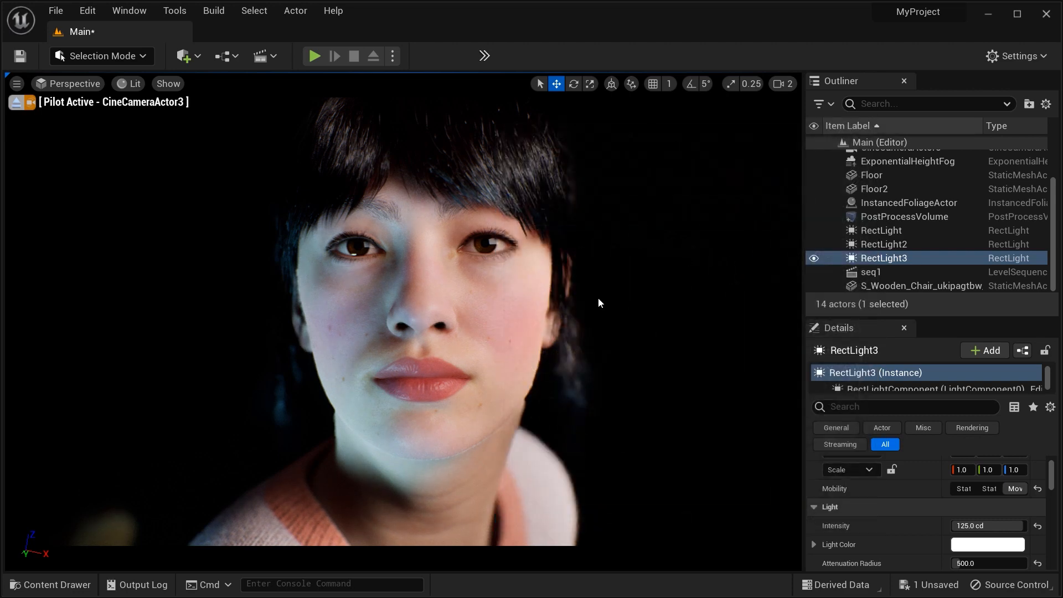
- Create a material from the Color_Glass texture in the Color_Glass folder and name it M_Color_RED
{"action": "key", "text": "ctrl+space"}
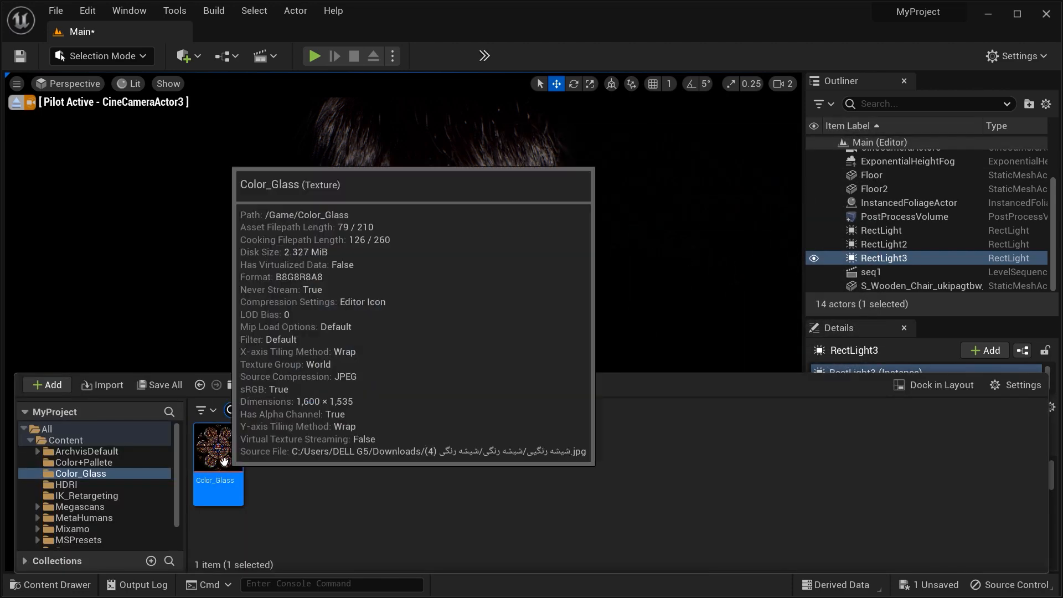
{"action": "right_click", "coordinate": [225, 461]}
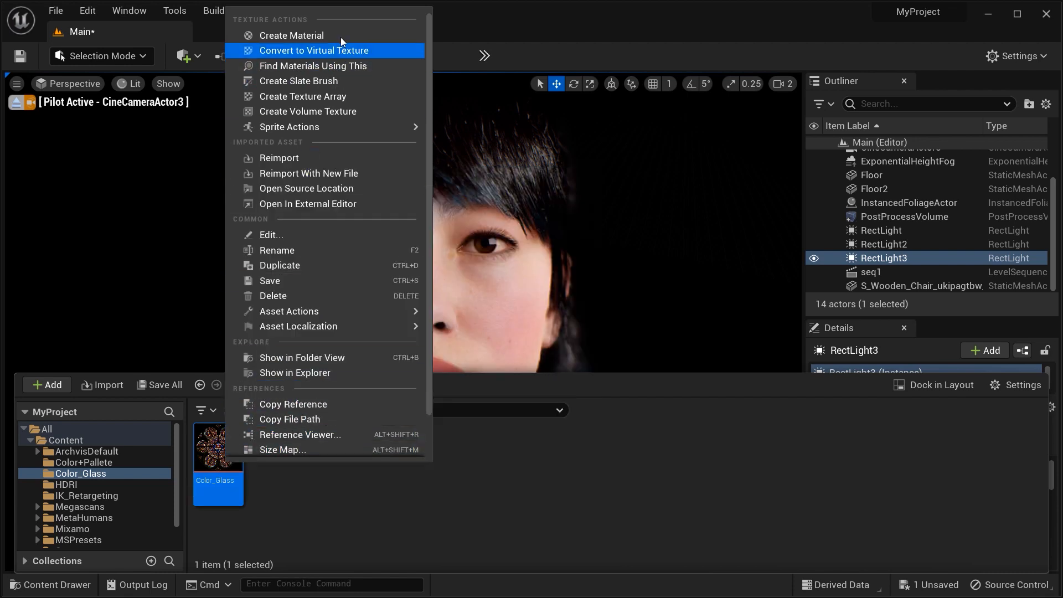
{"action": "left_click", "coordinate": [341, 35]}
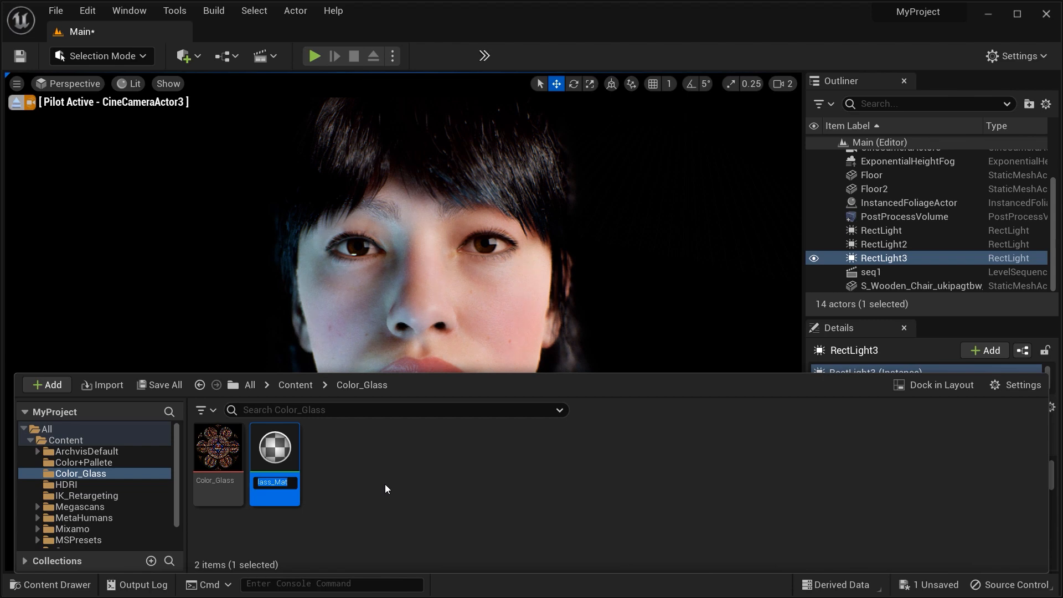
{"action": "type", "text": "M"}
{"action": "type", "text": "_"}
{"action": "type", "text": "Color"}
{"action": "type", "text": "_R"}
{"action": "type", "text": "ED"}
{"action": "key", "text": "Return"}
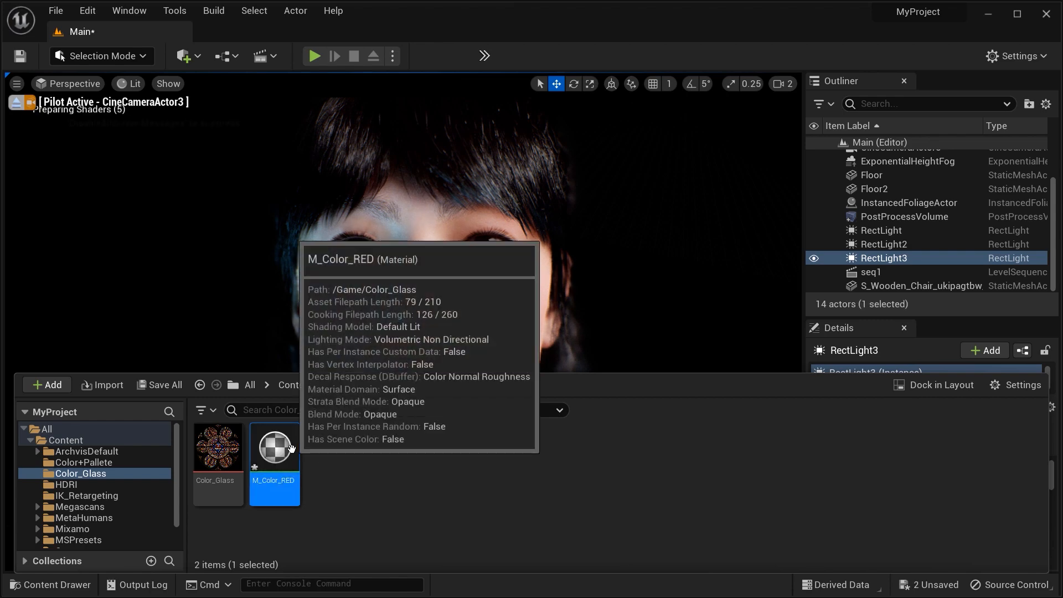
- Open the M_Color_RED material in a maximized editor and set its Material Domain to Light Function
{"action": "double_click", "coordinate": [277, 460]}
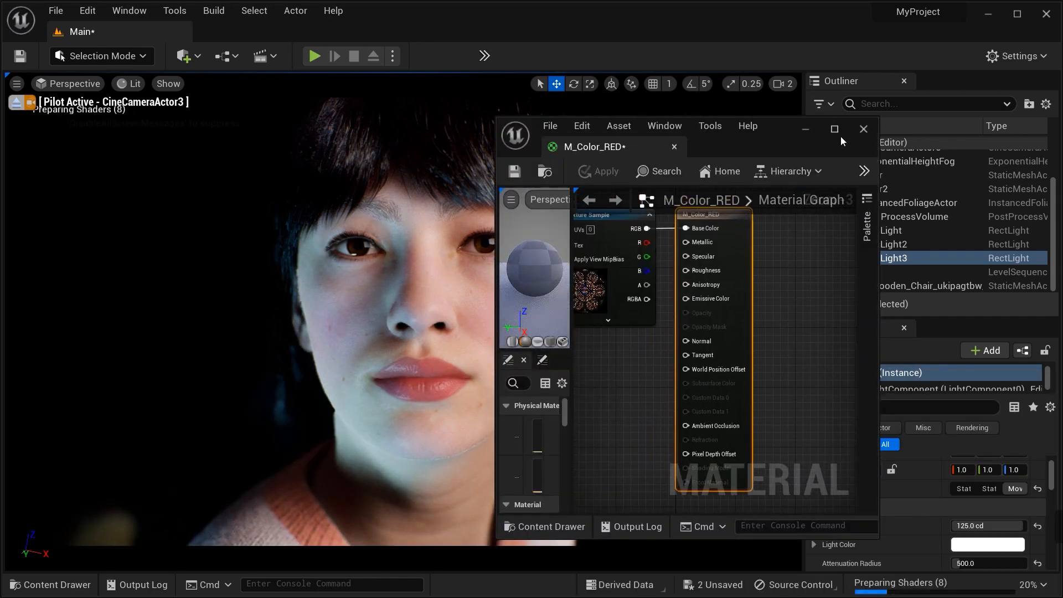
{"action": "left_click", "coordinate": [835, 129]}
{"action": "right_click_drag", "start_coordinate": [439, 262], "coordinate": [660, 310]}
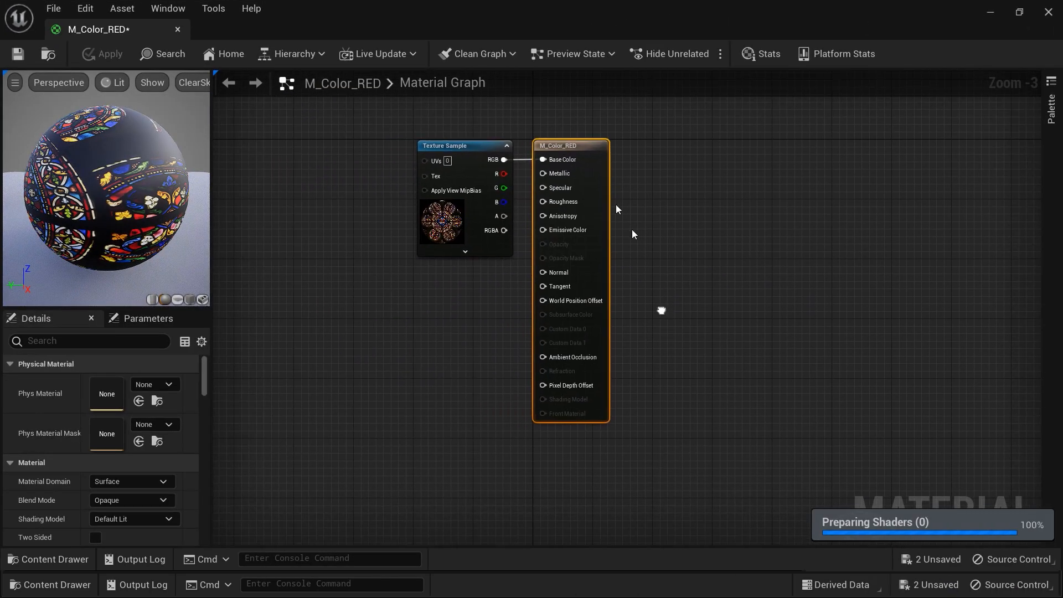
{"action": "left_click", "coordinate": [142, 500]}
{"action": "left_click", "coordinate": [142, 500]}
{"action": "left_click", "coordinate": [149, 481]}
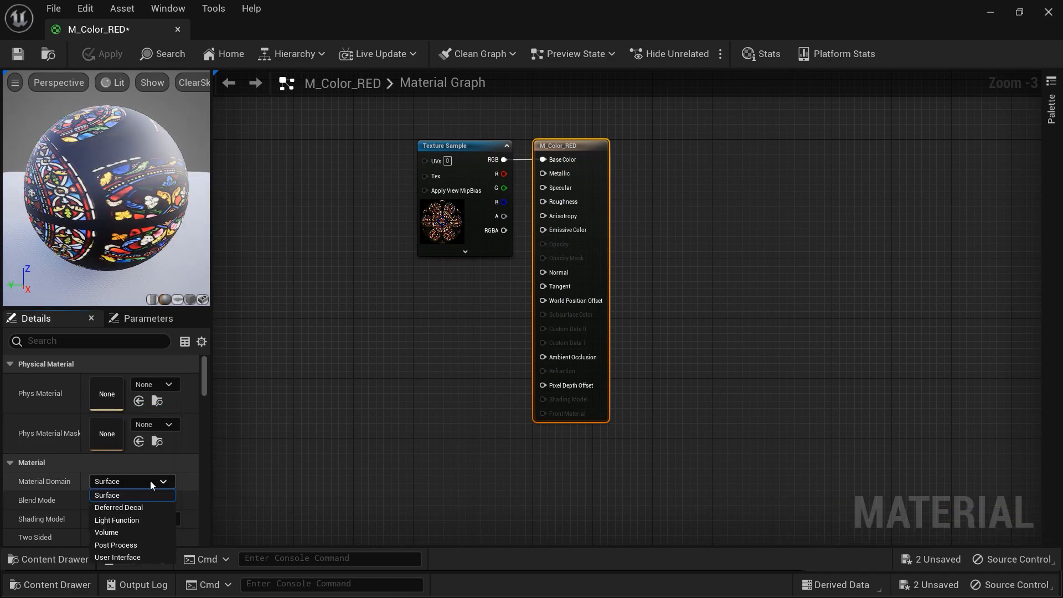
{"action": "left_click", "coordinate": [148, 520]}
- Move the Texture Sample node away from the material's result node and break its RGB link to Base Color
{"action": "right_click_drag", "start_coordinate": [383, 359], "coordinate": [510, 430]}
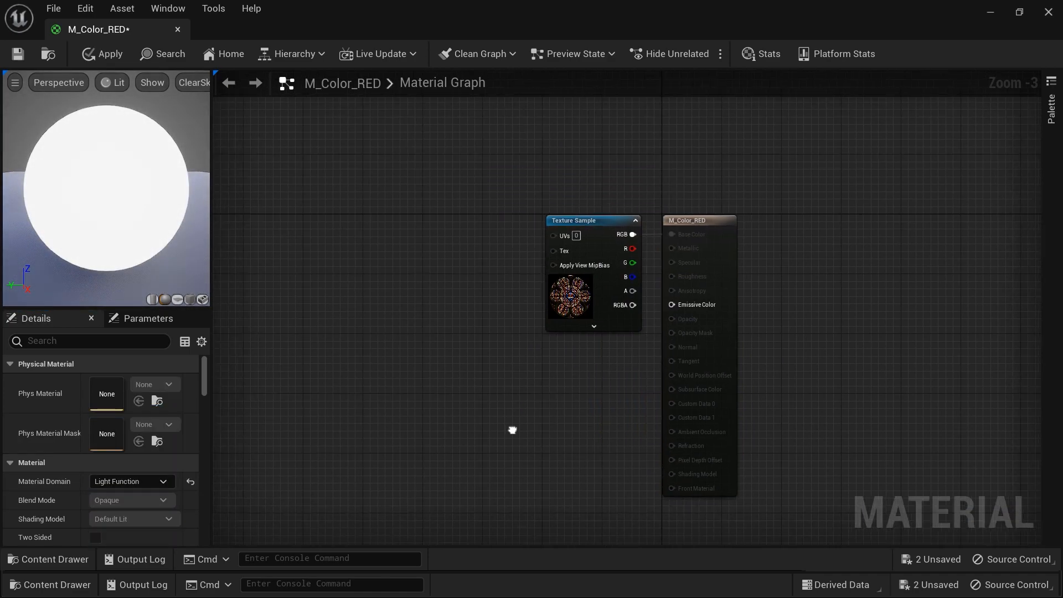
{"action": "left_click_drag", "start_coordinate": [605, 228], "coordinate": [444, 235]}
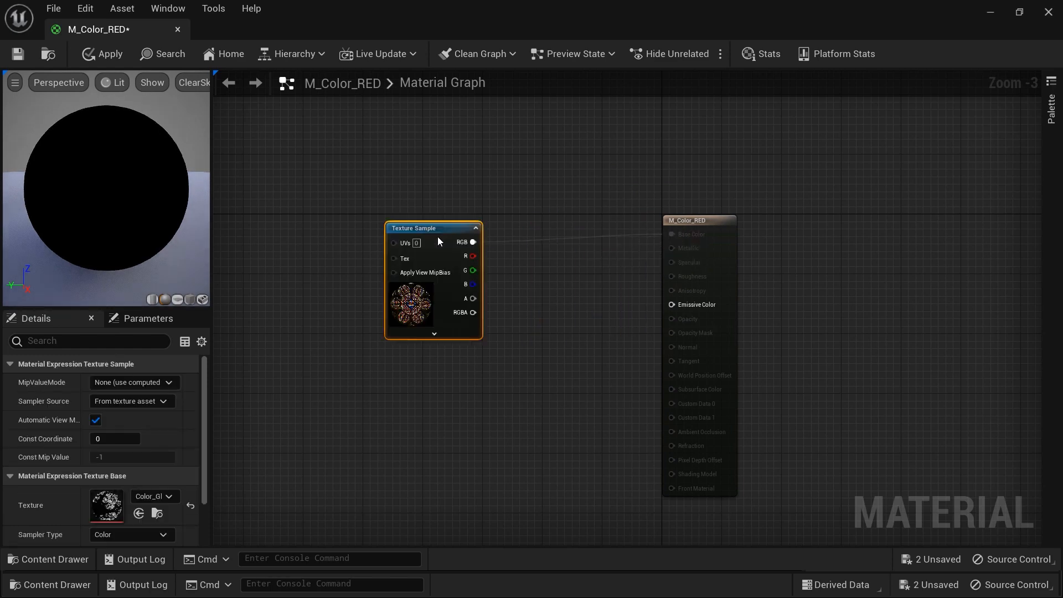
{"action": "left_click", "coordinate": [573, 244]}
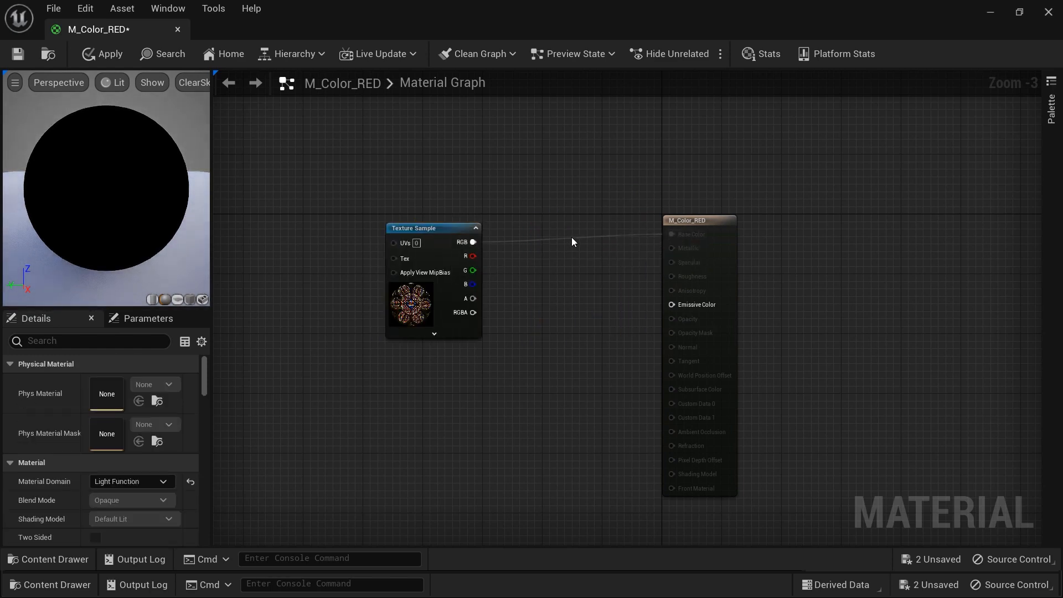
{"action": "left_click", "coordinate": [572, 237], "text": "alt"}
{"action": "right_click_drag", "start_coordinate": [516, 260], "coordinate": [522, 235]}
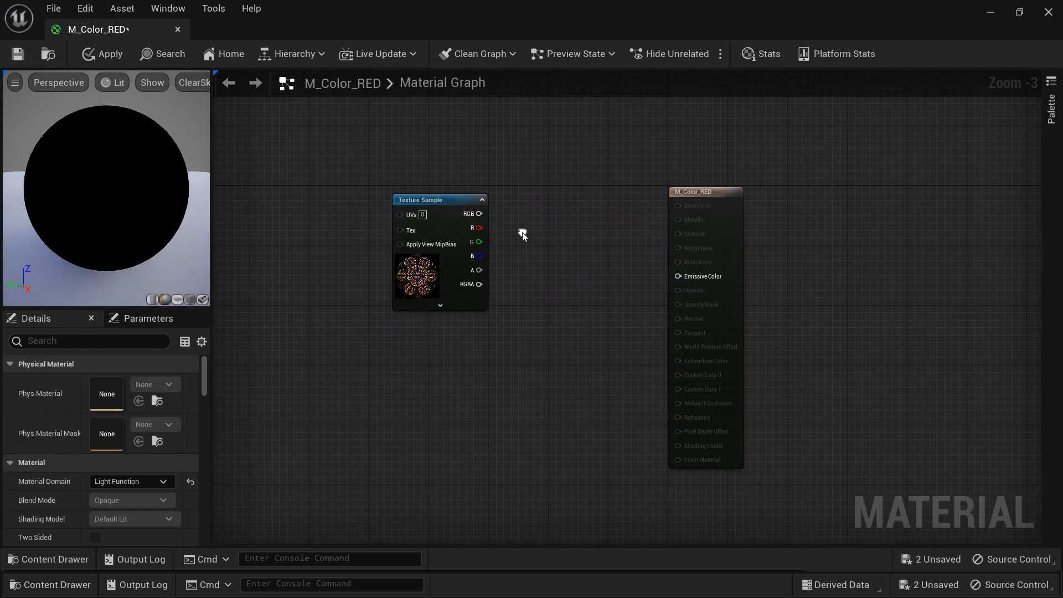
- Add a Multiply node that takes the Texture Sample's R channel into A and feeds the material's Emissive Color
{"action": "left_click", "coordinate": [580, 289]}
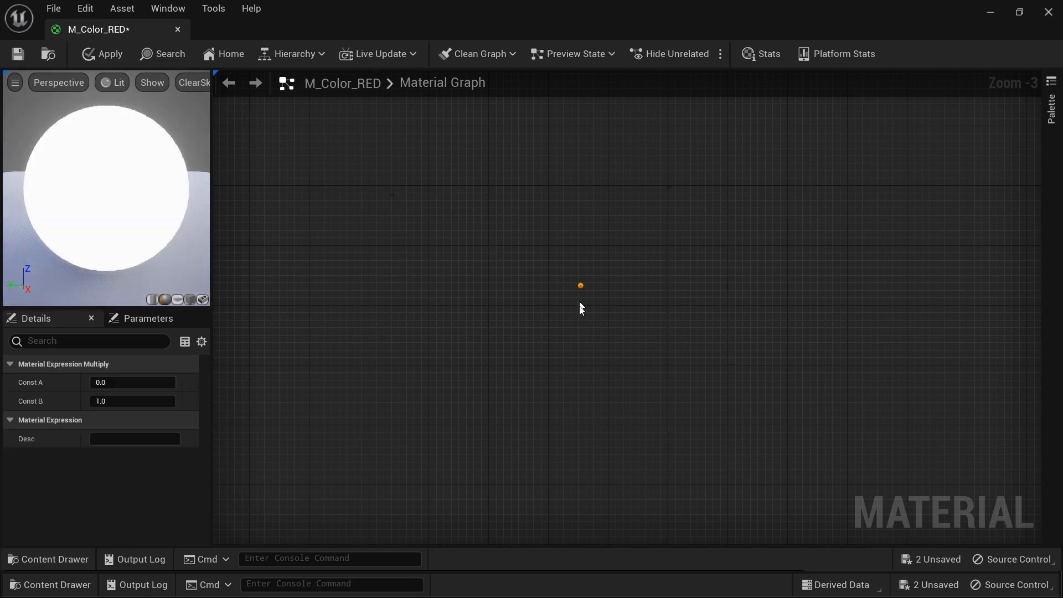
{"action": "left_click_drag", "start_coordinate": [606, 291], "coordinate": [576, 256]}
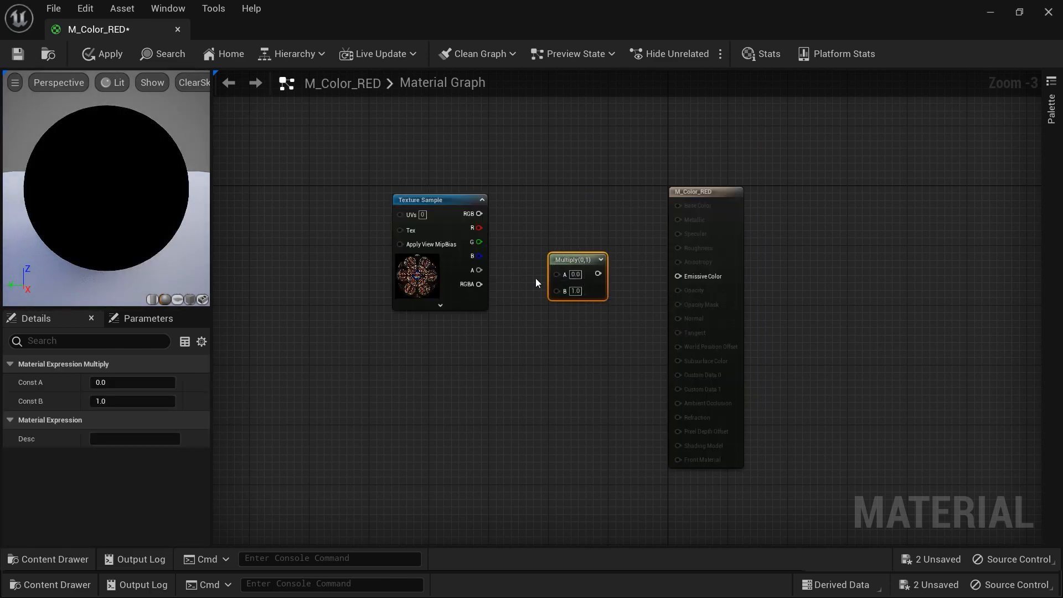
{"action": "left_click_drag", "start_coordinate": [480, 228], "coordinate": [556, 275]}
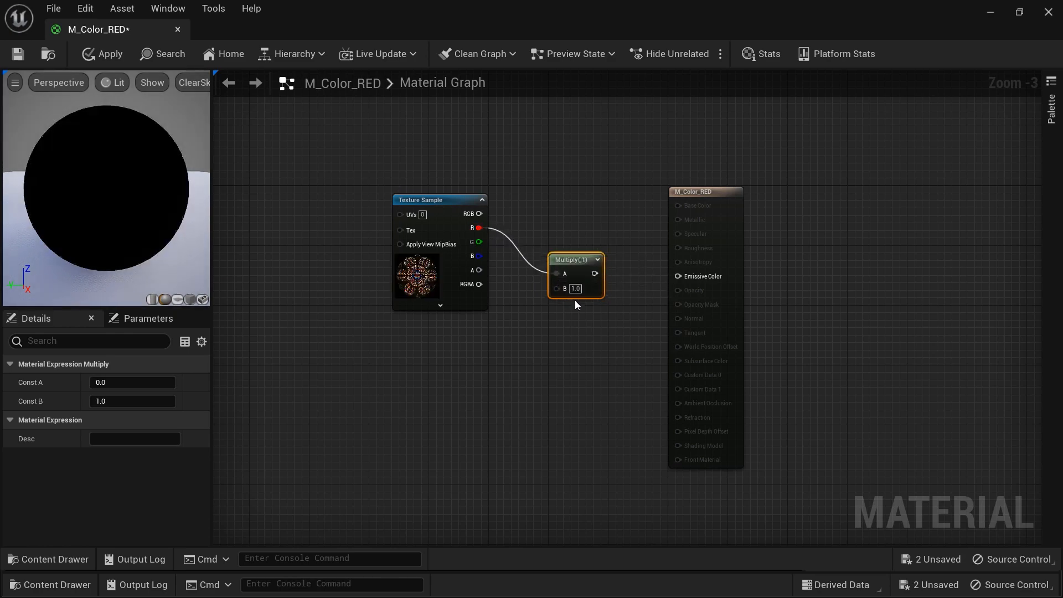
{"action": "scroll", "coordinate": [577, 296], "scroll_direction": "up", "scroll_amount": 3}
{"action": "scroll", "coordinate": [577, 296], "scroll_direction": "down", "scroll_amount": 3}
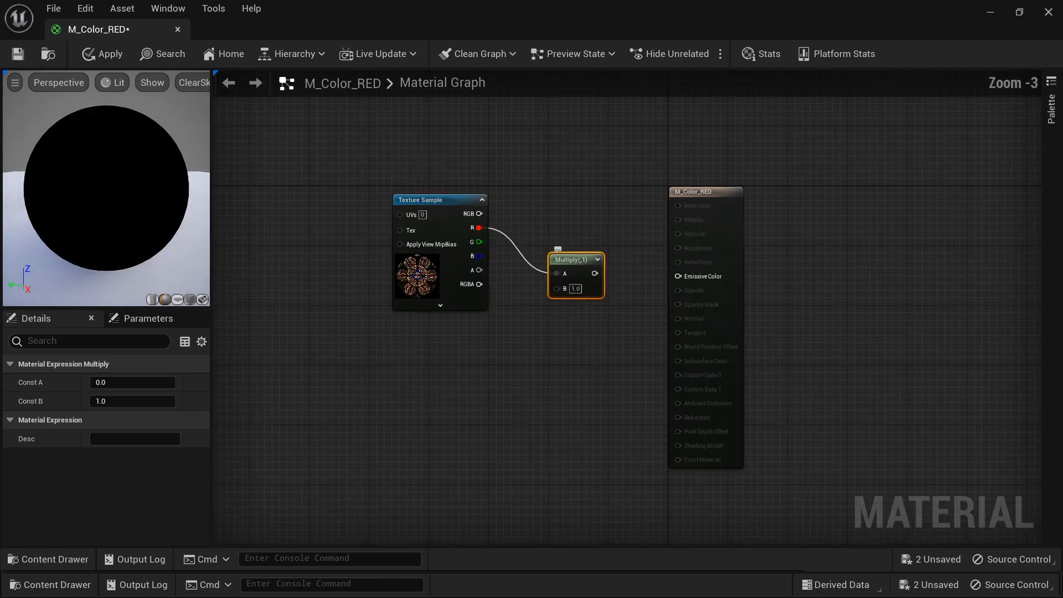
{"action": "scroll", "coordinate": [576, 289], "scroll_direction": "up", "scroll_amount": 3}
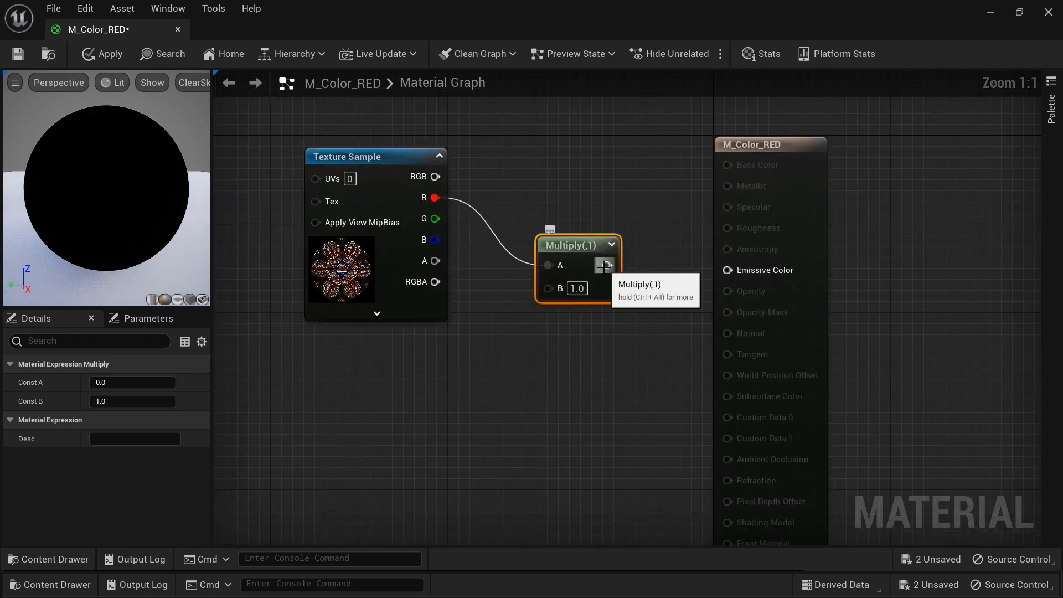
{"action": "left_click_drag", "start_coordinate": [607, 266], "coordinate": [725, 271]}
- Set the B value of the Multiply node to 3
{"action": "left_click", "coordinate": [583, 287]}
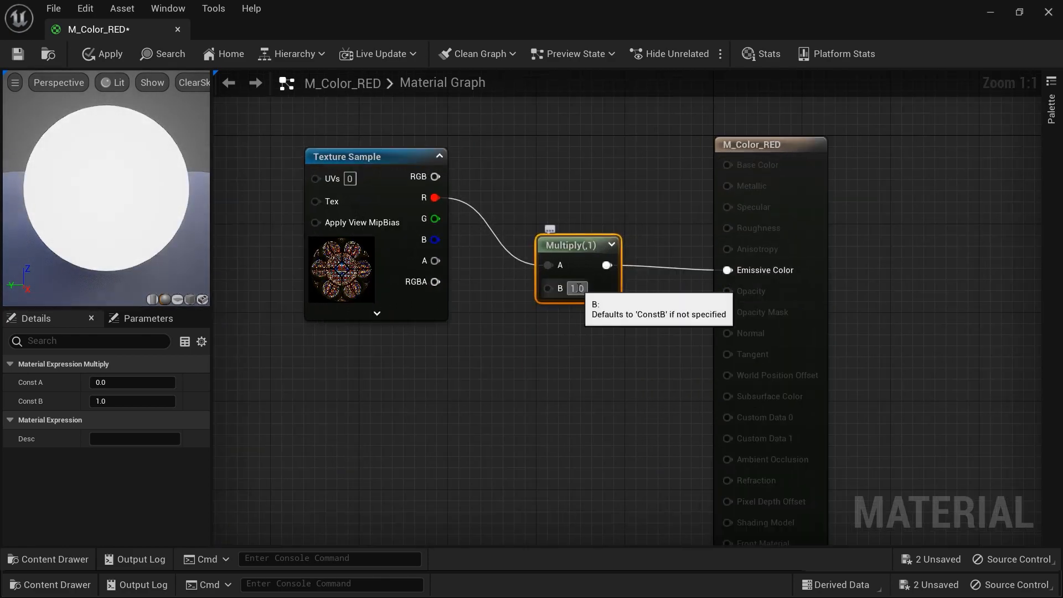
{"action": "type", "text": "3"}
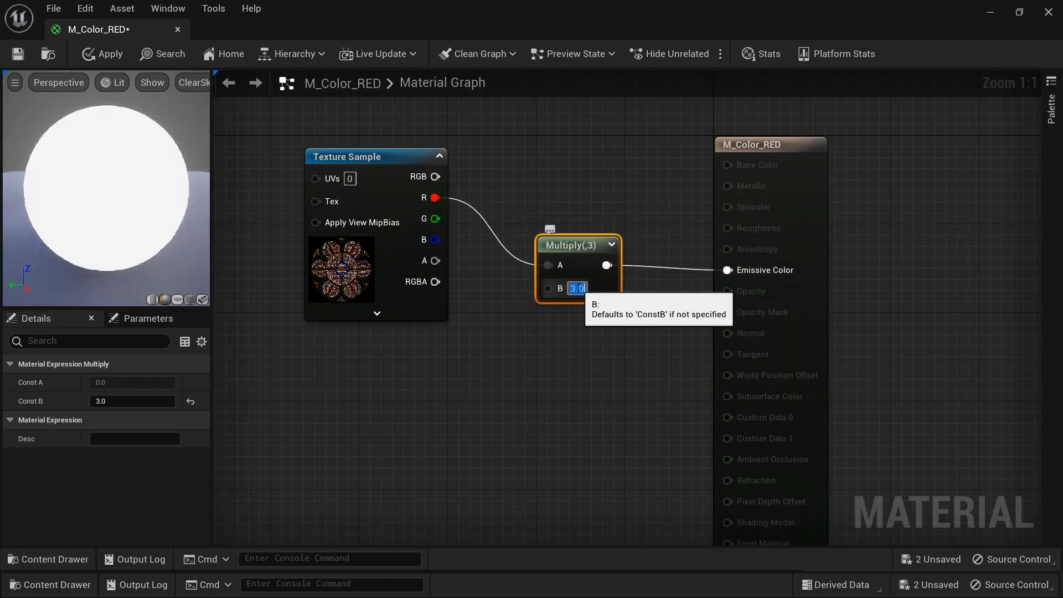
{"action": "key", "text": "Return"}
- Add a TextureCoordinate node before the Texture Sample and connect it to the UVs input
{"action": "right_click_drag", "start_coordinate": [478, 411], "coordinate": [689, 448]}
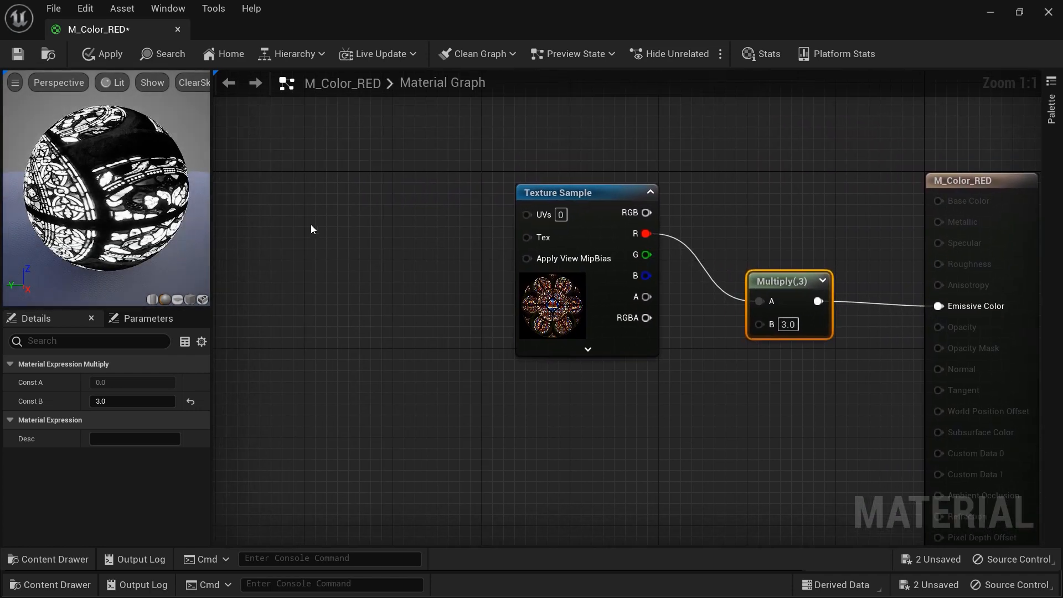
{"action": "right_click", "coordinate": [331, 252]}
{"action": "type", "text": "coo"}
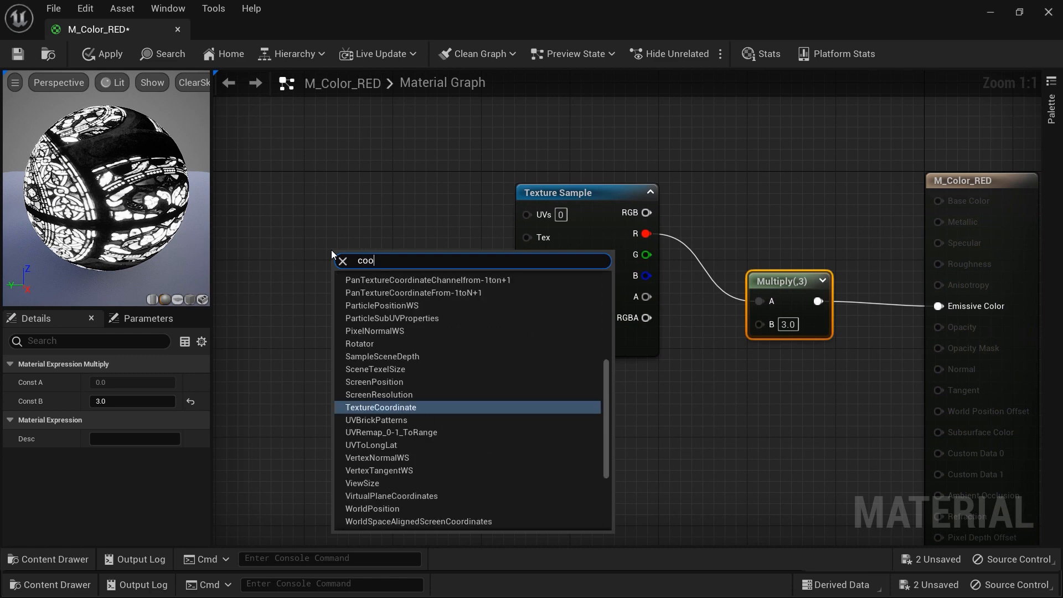
{"action": "left_click", "coordinate": [420, 407]}
{"action": "left_click_drag", "start_coordinate": [396, 261], "coordinate": [527, 213]}
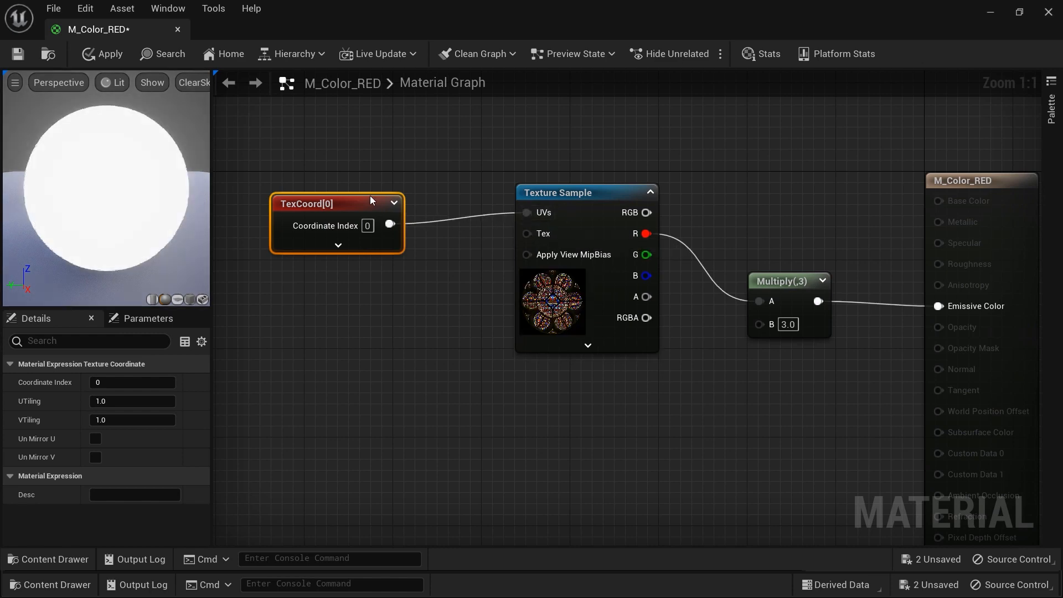
- Set both UTiling and VTiling of the texture coordinate node to 2.5
{"action": "left_click", "coordinate": [116, 404]}
{"action": "type", "text": "2.5"}
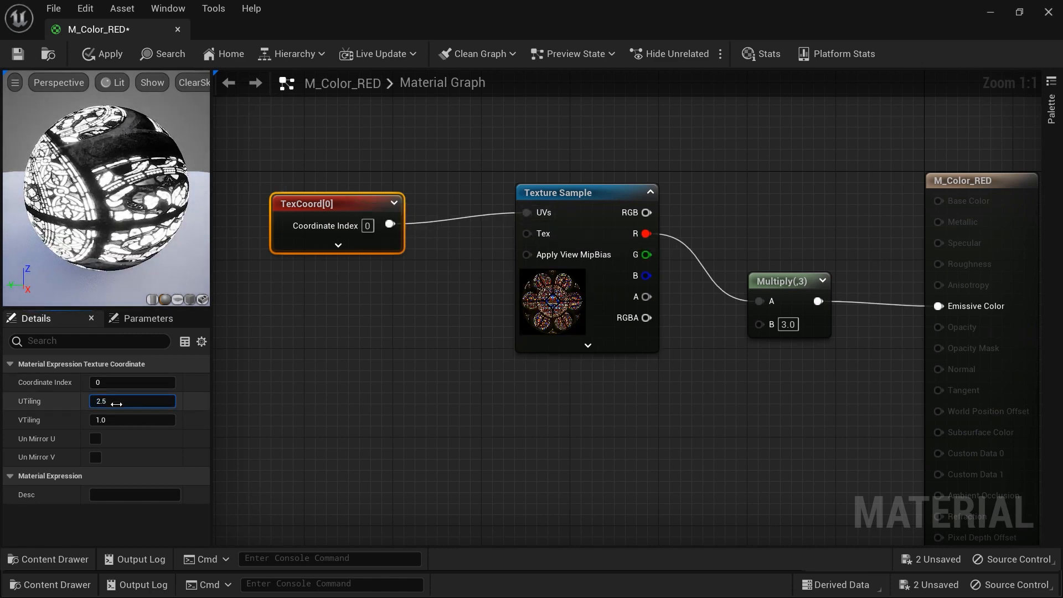
{"action": "key", "text": "Tab"}
{"action": "type", "text": "2.5"}
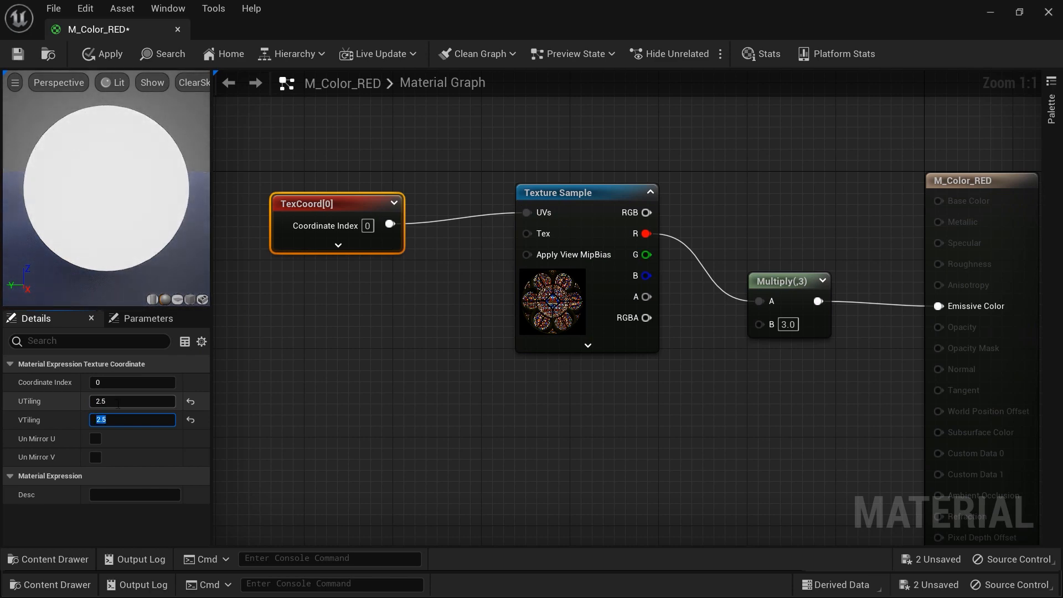
{"action": "left_click", "coordinate": [367, 337]}
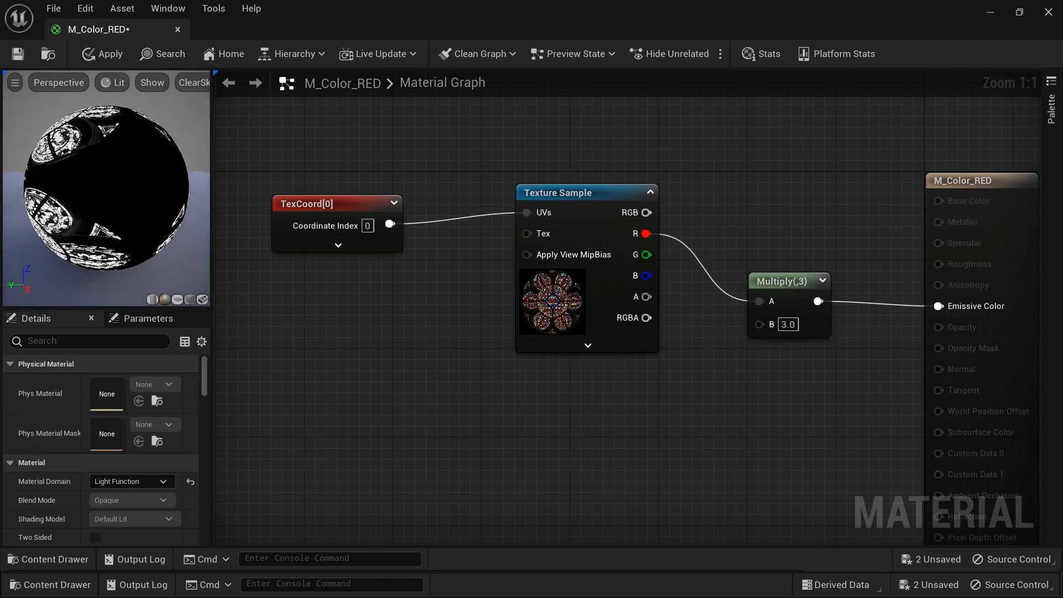
- Apply the changes to M_Color_RED and close its material editor
{"action": "right_click_drag", "start_coordinate": [721, 181], "coordinate": [655, 185]}
{"action": "right_click_drag", "start_coordinate": [744, 219], "coordinate": [679, 226]}
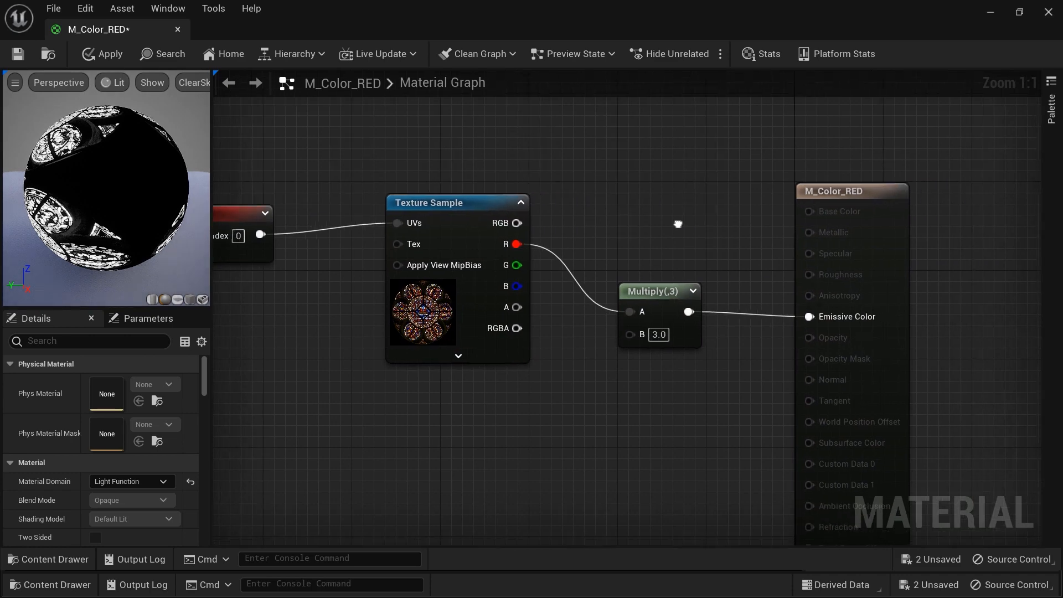
{"action": "left_click", "coordinate": [104, 55]}
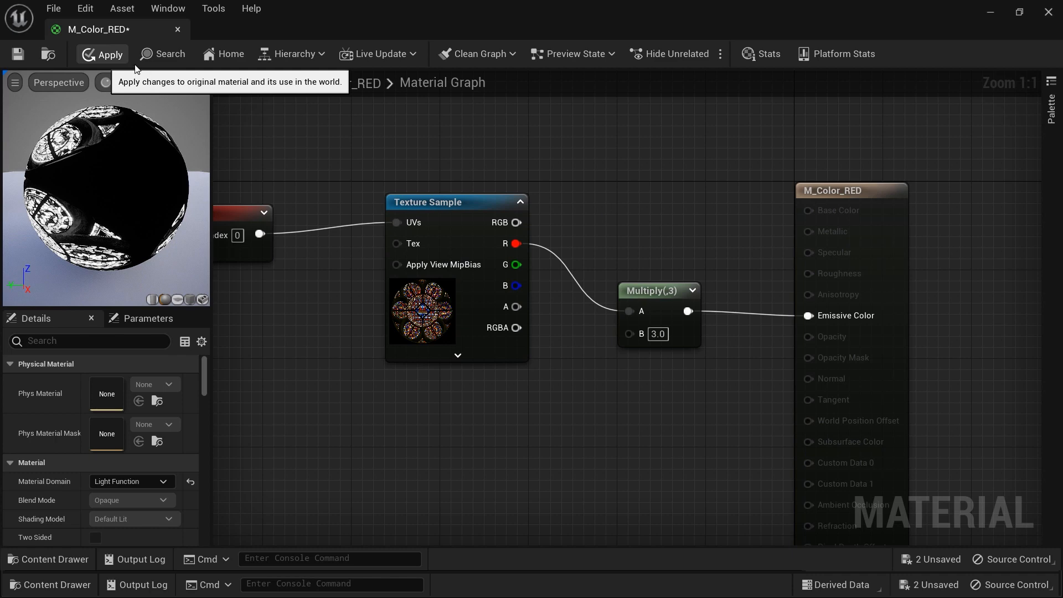
{"action": "left_click", "coordinate": [1050, 12]}
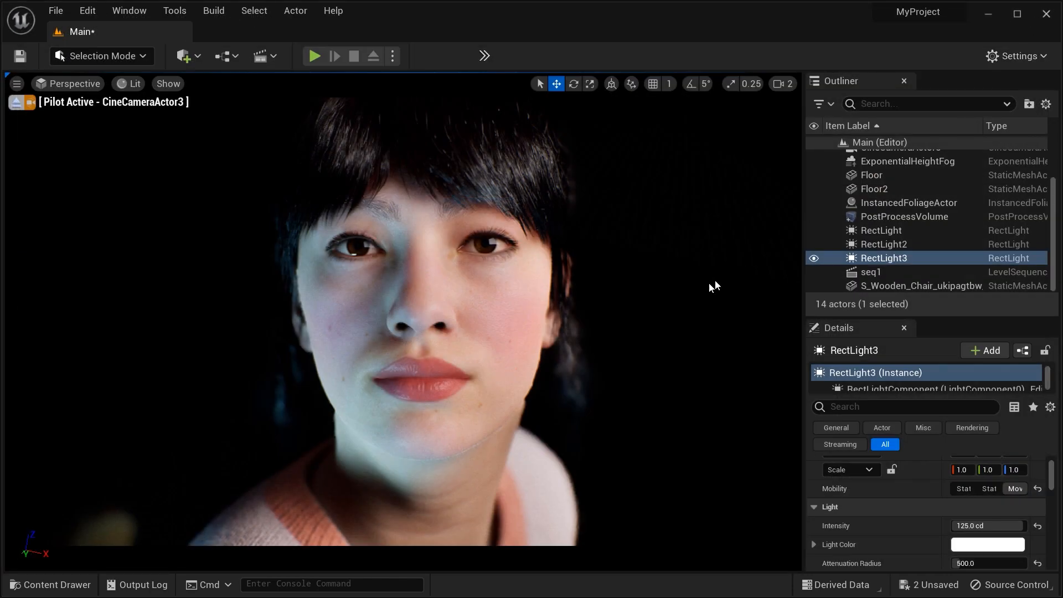
- Duplicate the M_Color_RED material in the Color_Glass folder and name the copy M_Color_Green
{"action": "key", "text": "ctrl+space"}
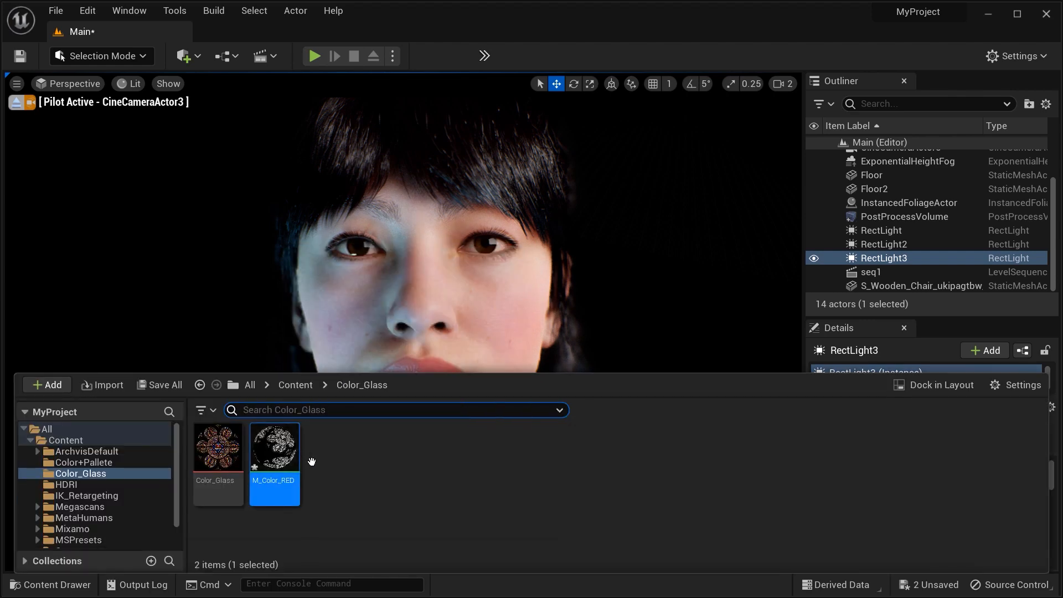
{"action": "key", "text": "ctrl+d"}
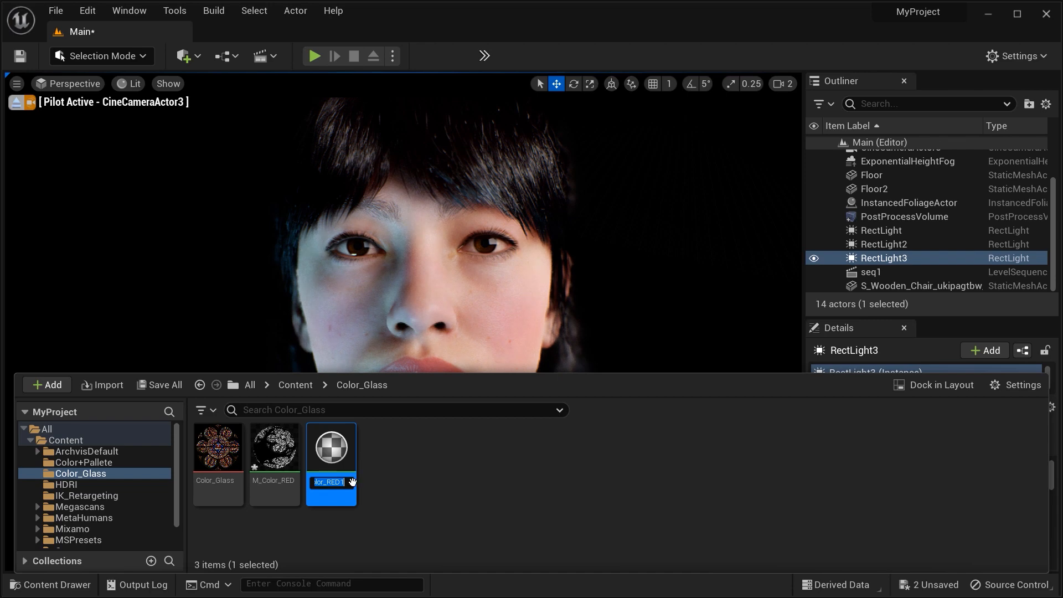
{"action": "key", "text": "Return"}
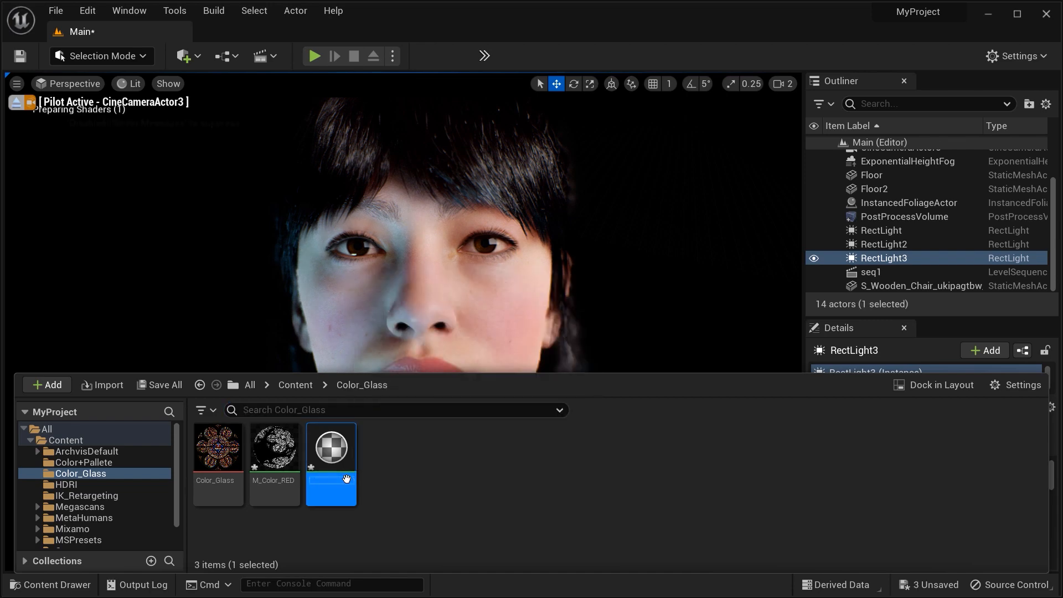
{"action": "left_click", "coordinate": [346, 480]}
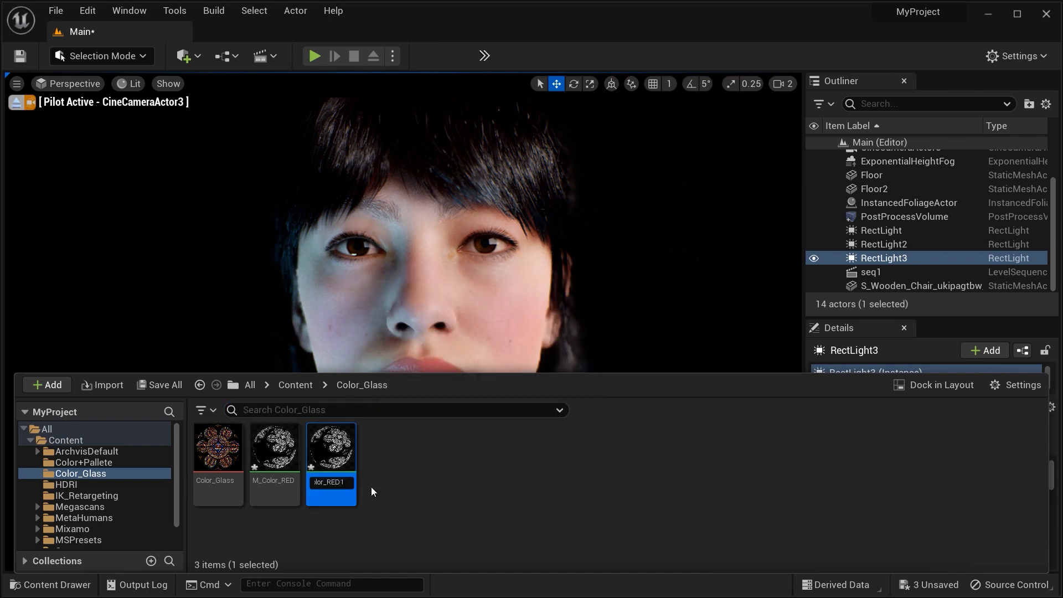
{"action": "key", "text": "BackSpace"}
{"action": "key", "text": "BackSpace"}
{"action": "key", "text": "BackSpace"}
{"action": "key", "text": "BackSpace"}
{"action": "type", "text": "Green"}
{"action": "key", "text": "Return"}
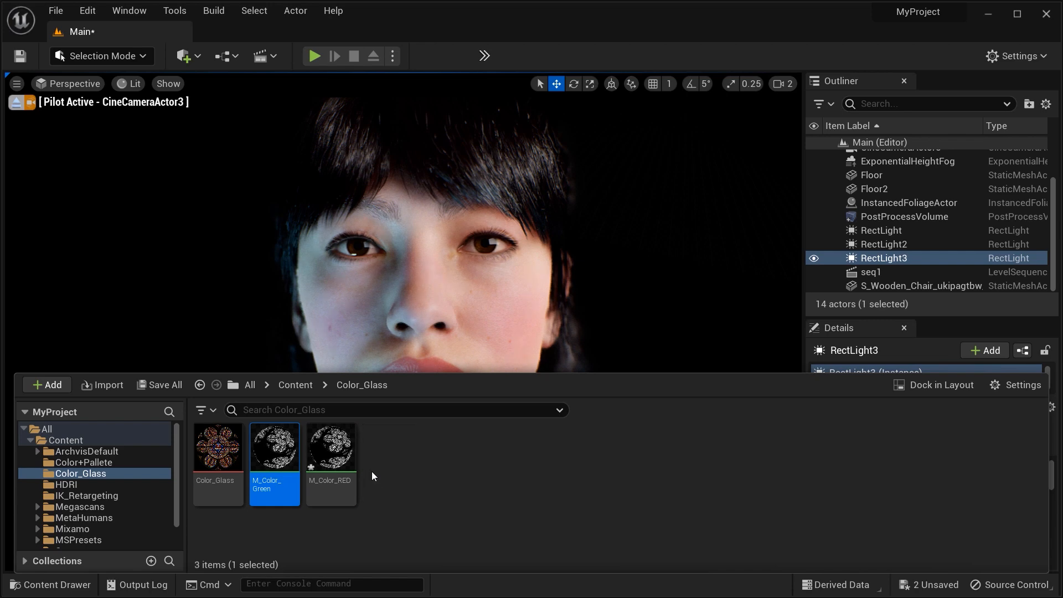
- Open M_Color_Green and connect the Texture Sample's G channel to the Multiply node's A input in place of R
{"action": "double_click", "coordinate": [274, 460]}
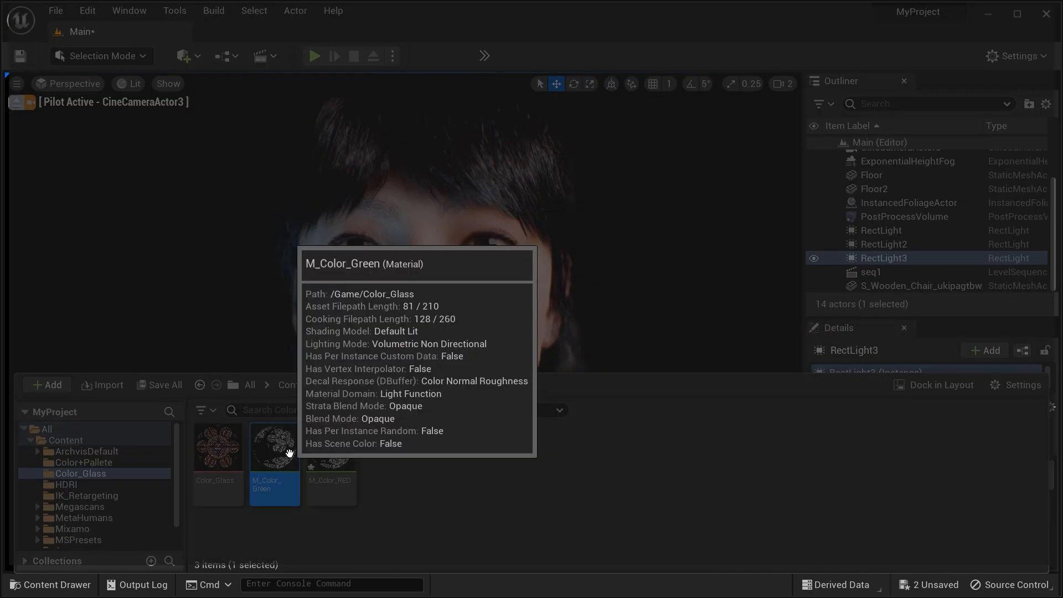
{"action": "right_click_drag", "start_coordinate": [401, 298], "coordinate": [664, 377]}
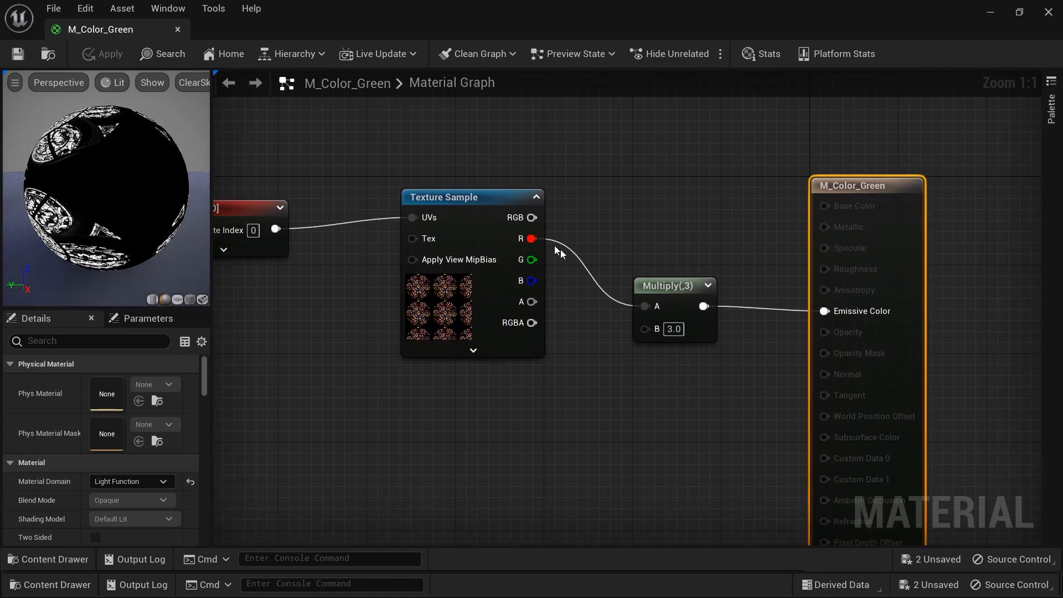
{"action": "left_click_drag", "start_coordinate": [532, 260], "coordinate": [646, 307]}
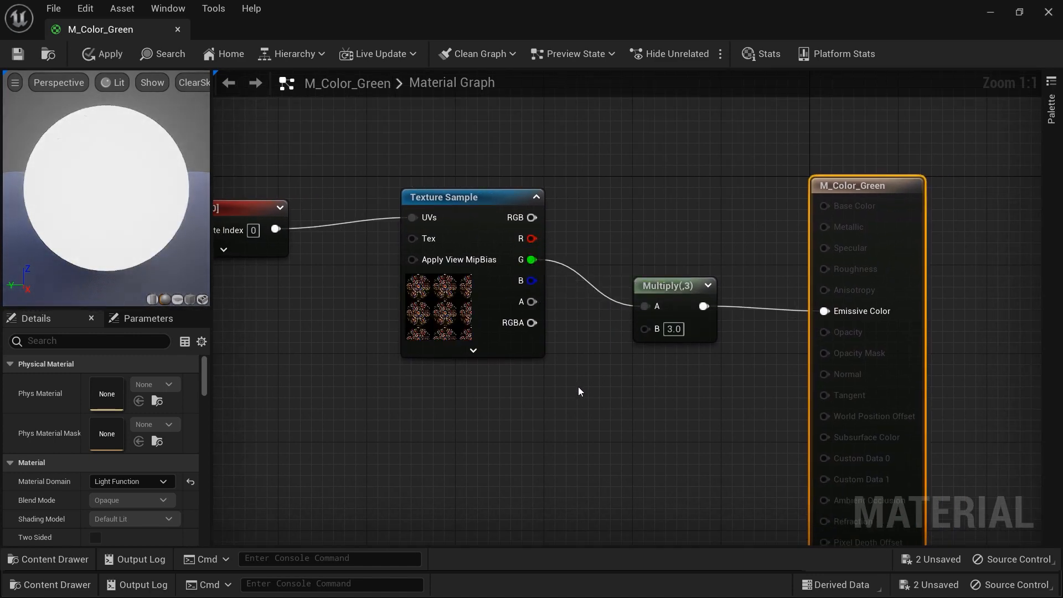
- Apply the changes to M_Color_Green and close its material editor
{"action": "right_click_drag", "start_coordinate": [578, 387], "coordinate": [693, 413]}
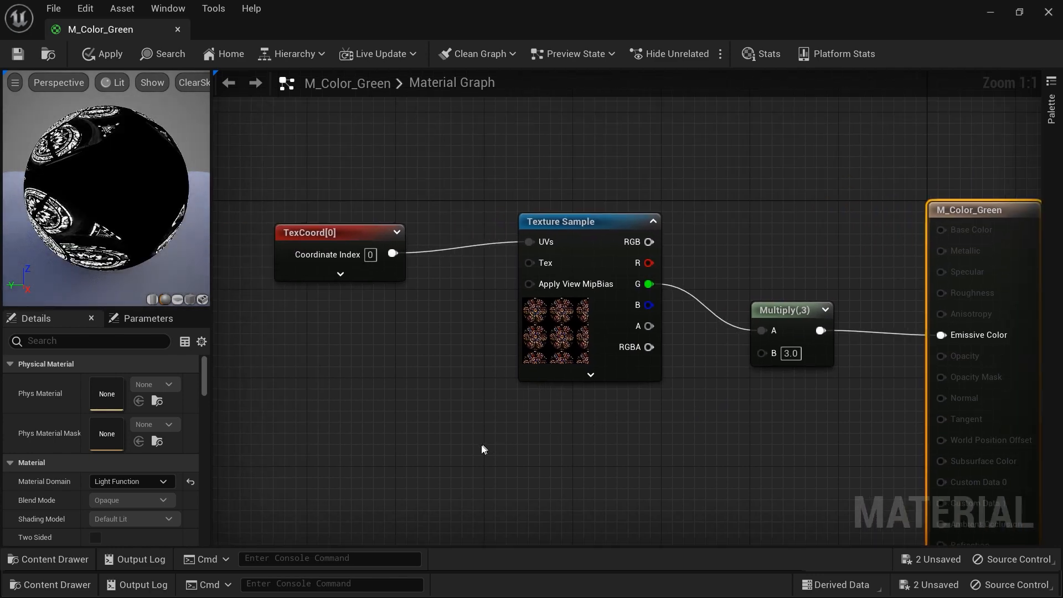
{"action": "right_click_drag", "start_coordinate": [762, 497], "coordinate": [652, 493]}
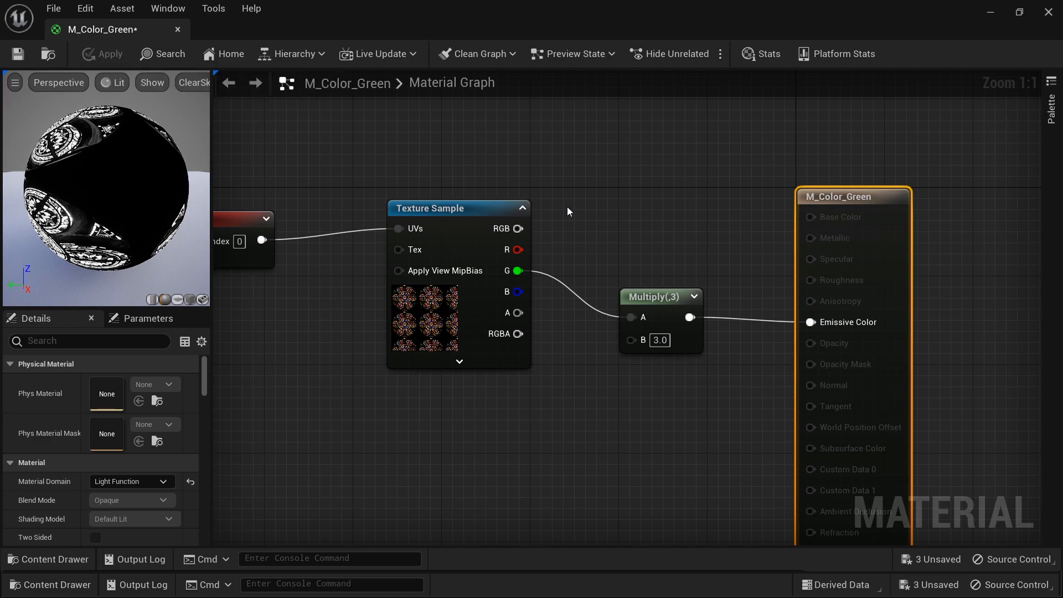
{"action": "left_click", "coordinate": [1048, 12]}
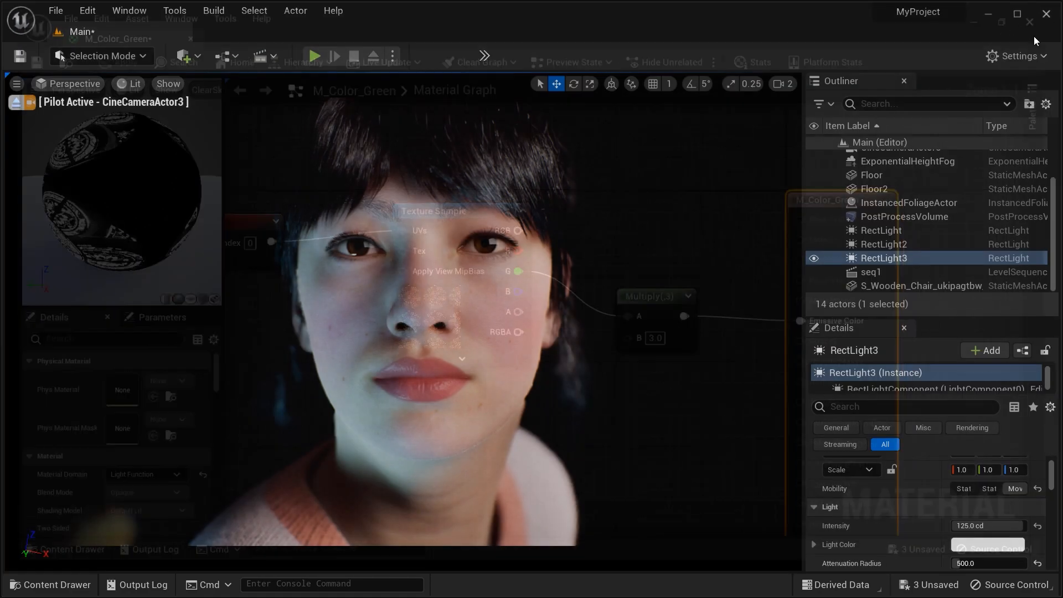
- Duplicate the M_Color_Green material in the Color_Glass folder and name the copy M_Color_Blue
{"action": "key", "text": "ctrl+space"}
{"action": "key", "text": "ctrl+d"}
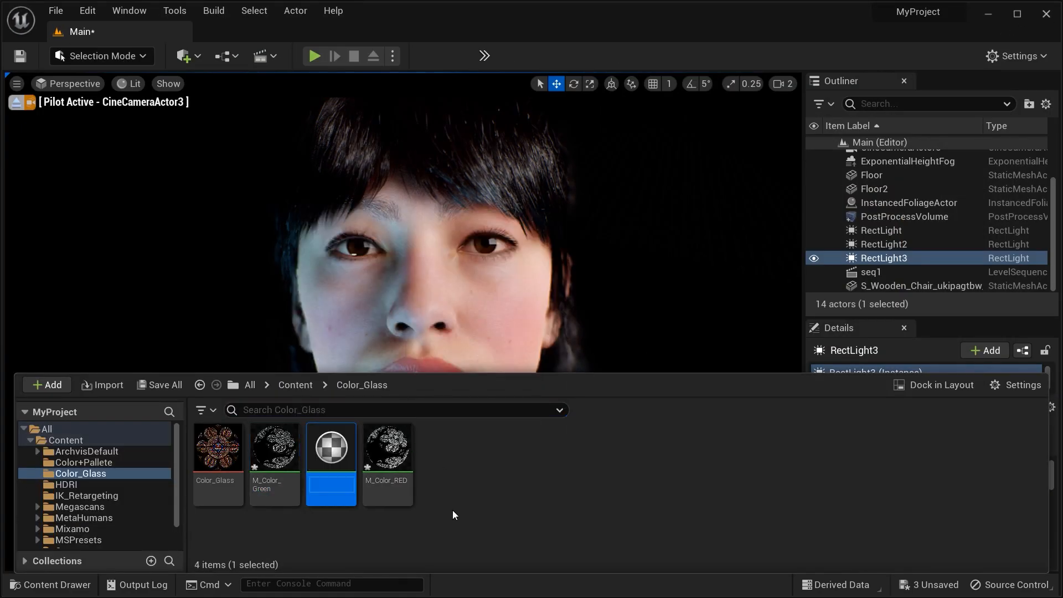
{"action": "type", "text": "M_Color_B"}
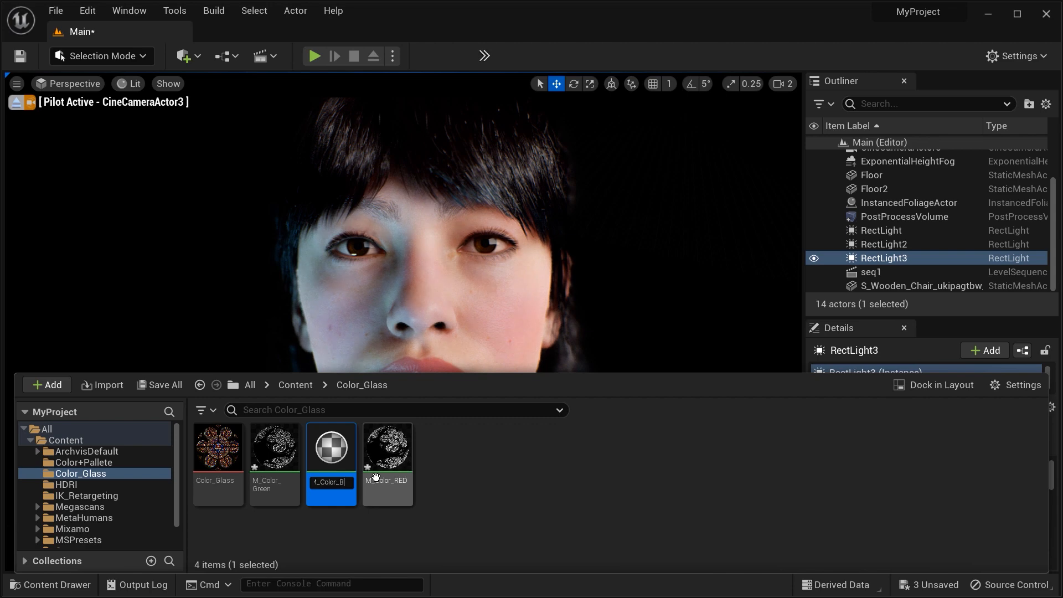
{"action": "type", "text": "lue"}
{"action": "key", "text": "Return"}
- Open M_Color_Blue, connect the Texture Sample's B channel to the Multiply node's A input in place of G, and apply the change
{"action": "double_click", "coordinate": [331, 449]}
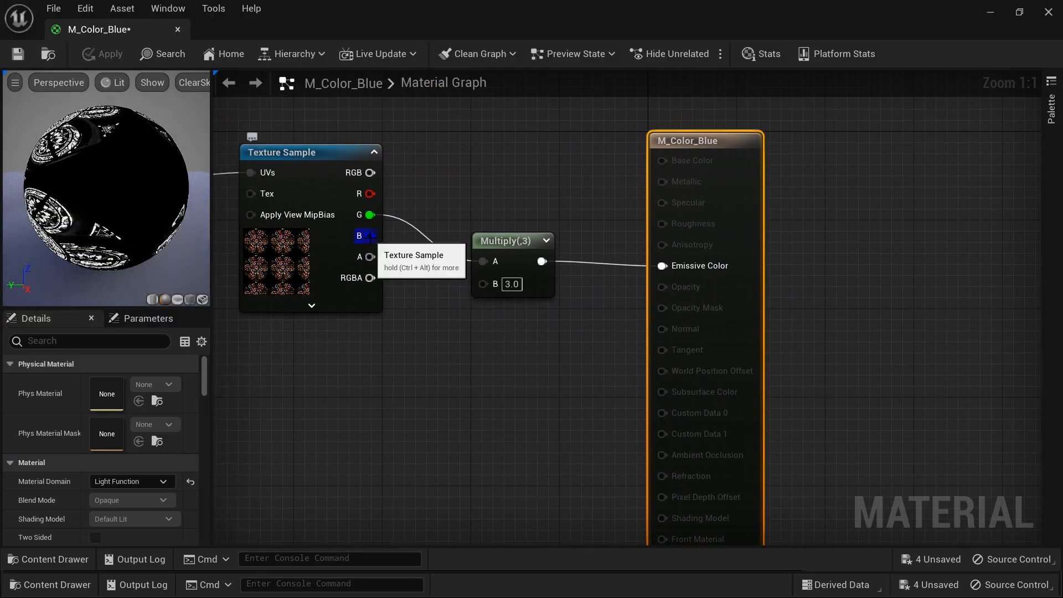
{"action": "left_click_drag", "start_coordinate": [370, 236], "coordinate": [483, 261]}
{"action": "left_click", "coordinate": [102, 54]}
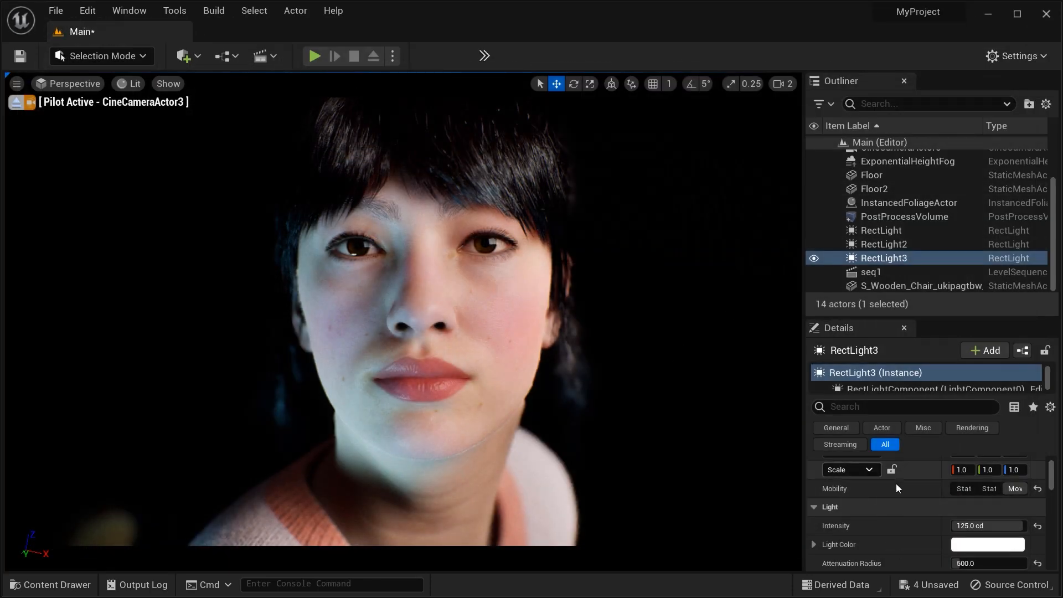
- Assign M_Color_RED as the light function material of RectLight3
{"action": "right_click_drag", "start_coordinate": [903, 513], "coordinate": [923, 455]}
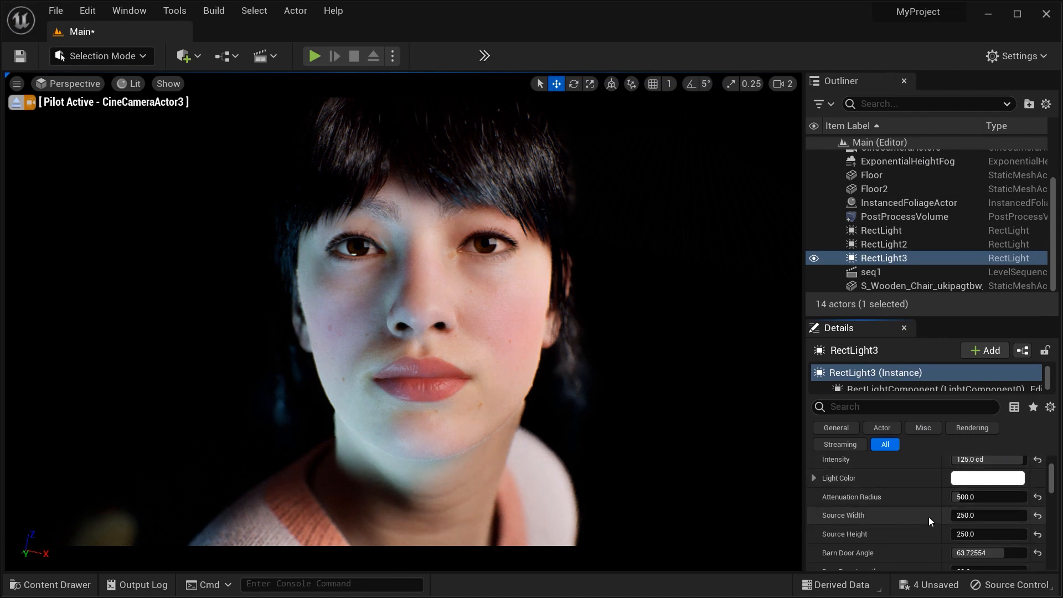
{"action": "right_click_drag", "start_coordinate": [929, 516], "coordinate": [929, 121]}
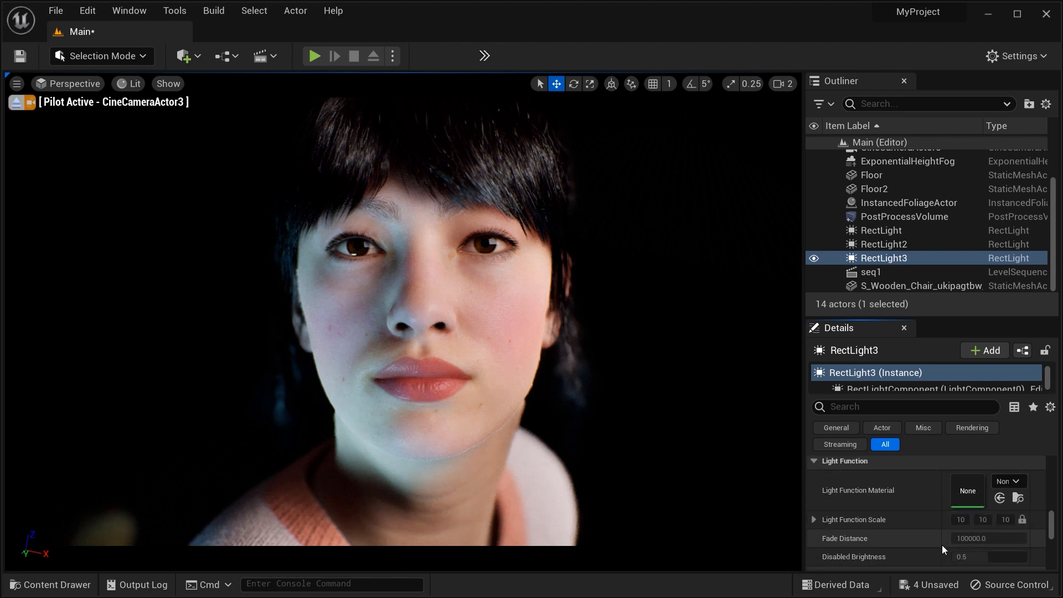
{"action": "left_click", "coordinate": [1000, 480]}
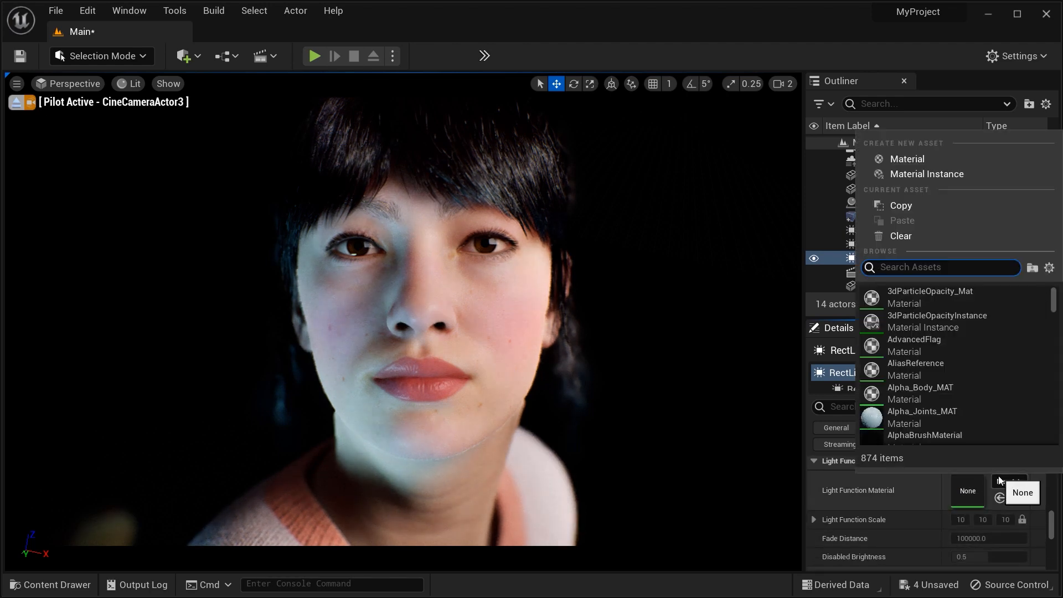
{"action": "type", "text": "M_COL"}
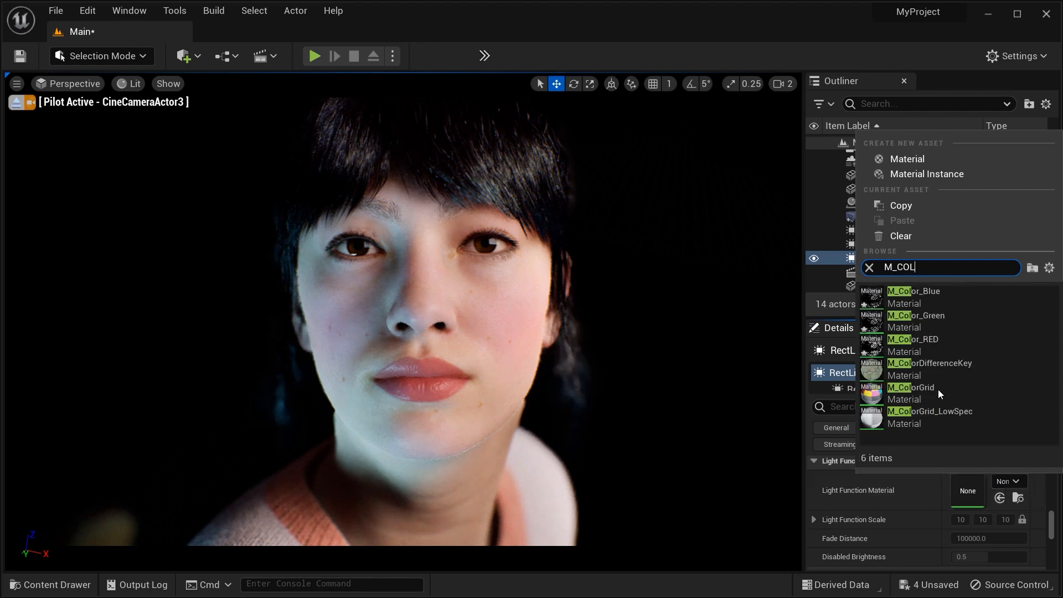
{"action": "left_click", "coordinate": [890, 346]}
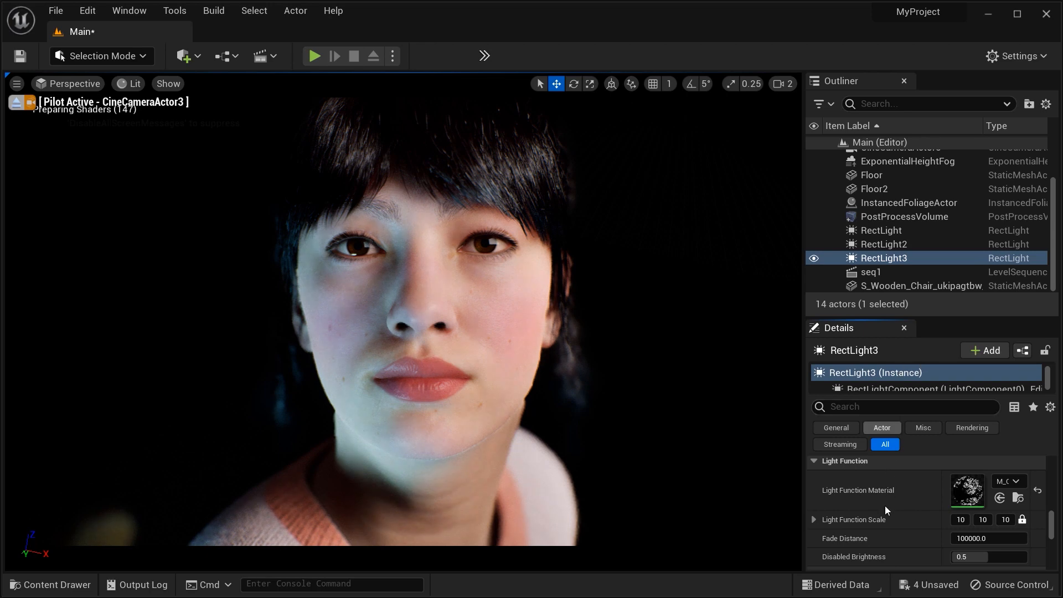
- Set RectLight3's light color to pure red by changing G and B to 0, and confirm the color
{"action": "scroll", "coordinate": [898, 496], "scroll_direction": "up", "scroll_amount": 2}
{"action": "scroll", "coordinate": [898, 496], "scroll_direction": "up", "scroll_amount": 5}
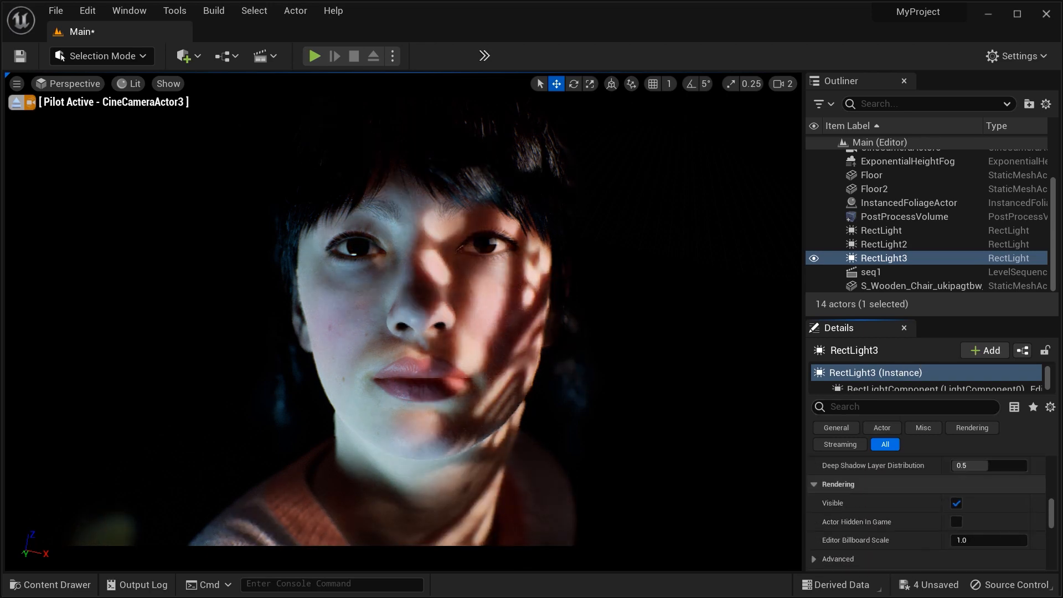
{"action": "scroll", "coordinate": [932, 512], "scroll_direction": "up", "scroll_amount": 8}
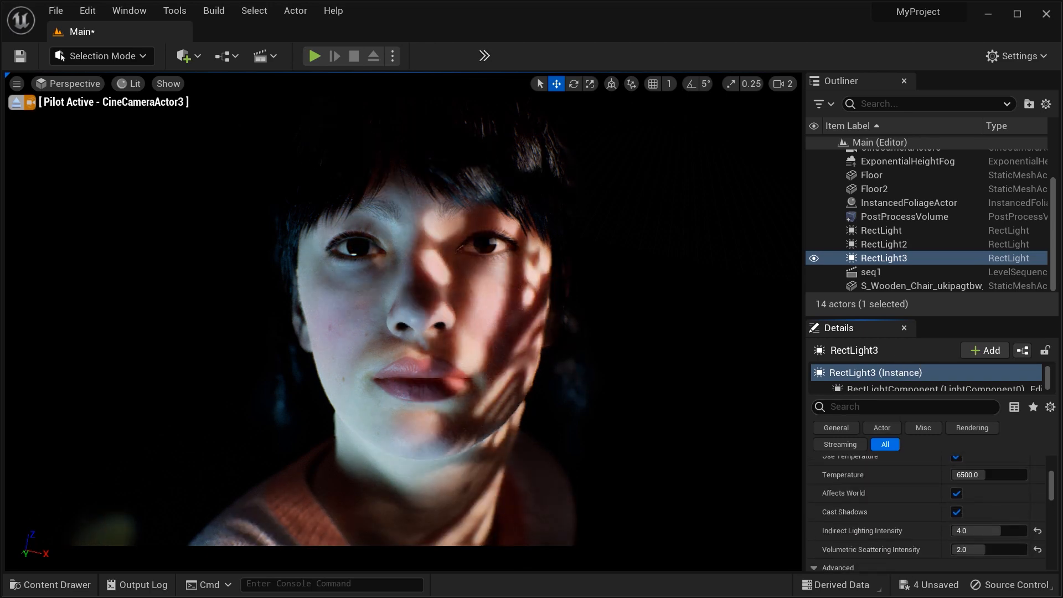
{"action": "scroll", "coordinate": [991, 487], "scroll_direction": "up", "scroll_amount": 1}
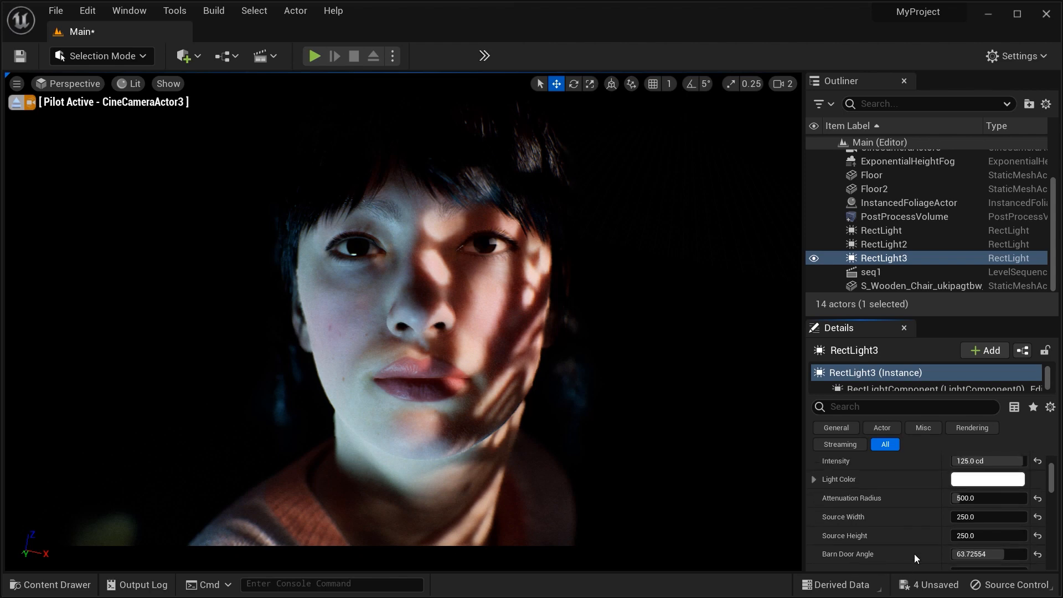
{"action": "left_click", "coordinate": [991, 479]}
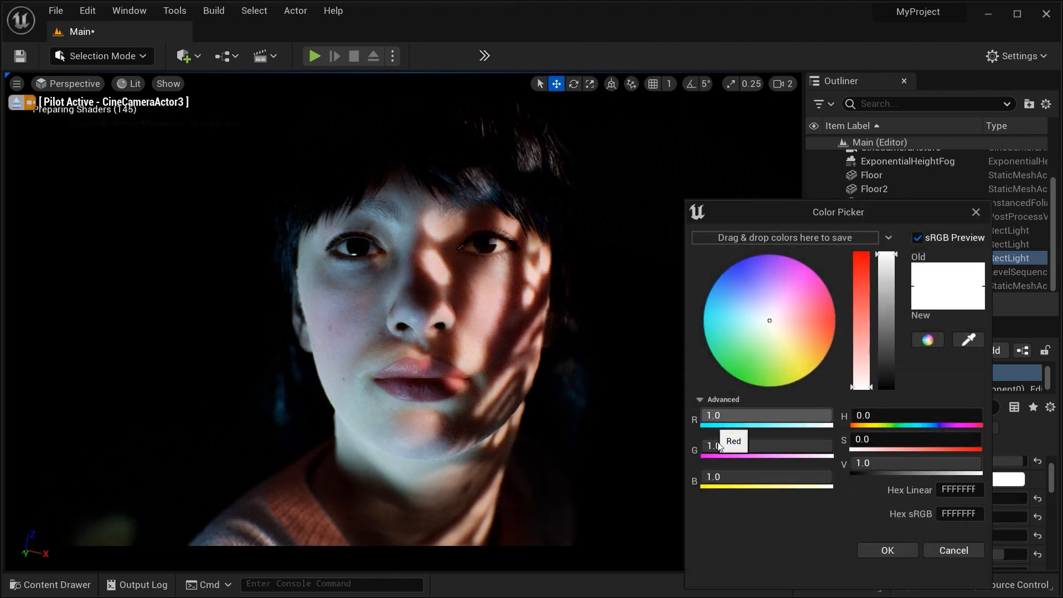
{"action": "left_click", "coordinate": [717, 446]}
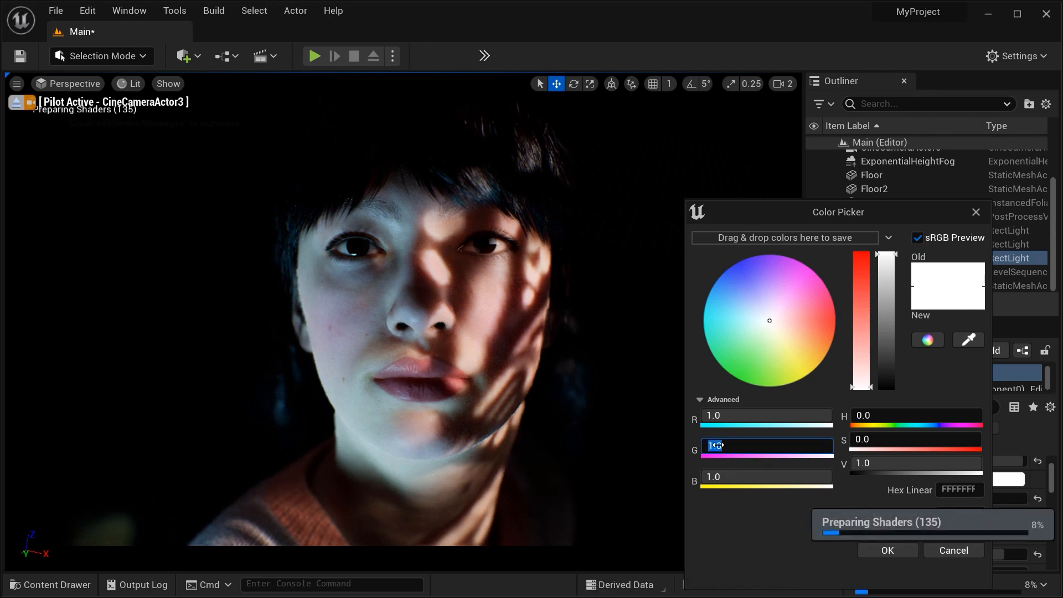
{"action": "type", "text": "0"}
{"action": "key", "text": "Tab"}
{"action": "type", "text": "0"}
{"action": "key", "text": "Return"}
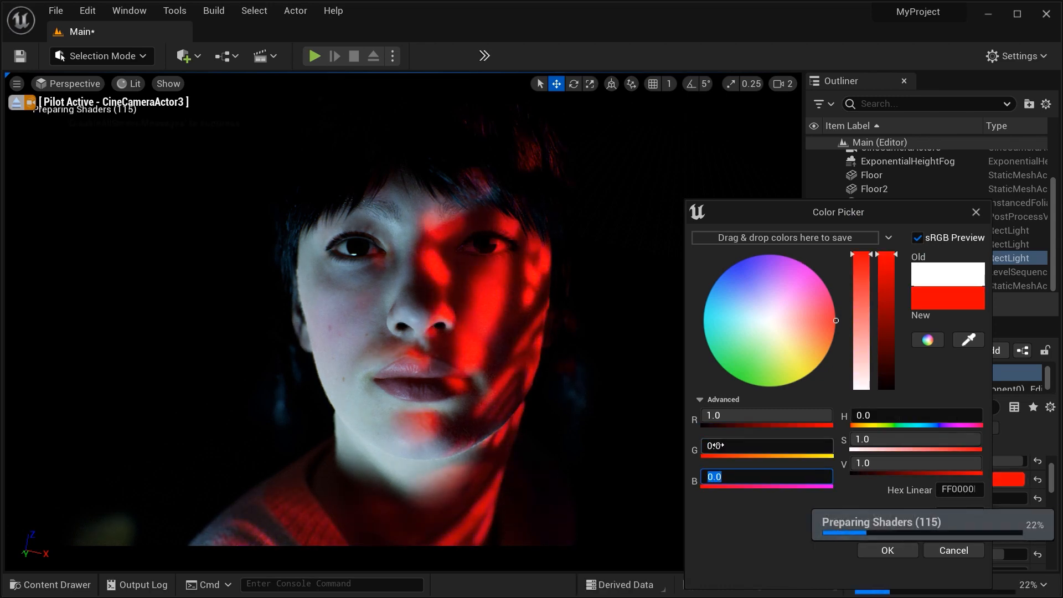
{"action": "left_click", "coordinate": [906, 552]}
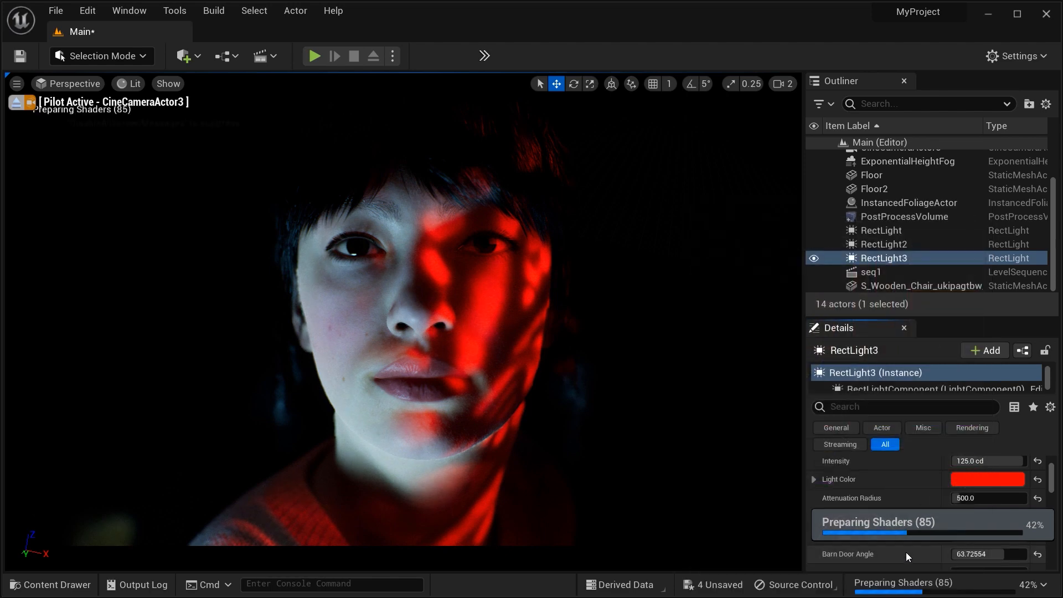
- Duplicate RectLight3 and assign M_Color_Blue as the copy's light function material
{"action": "left_click", "coordinate": [896, 261]}
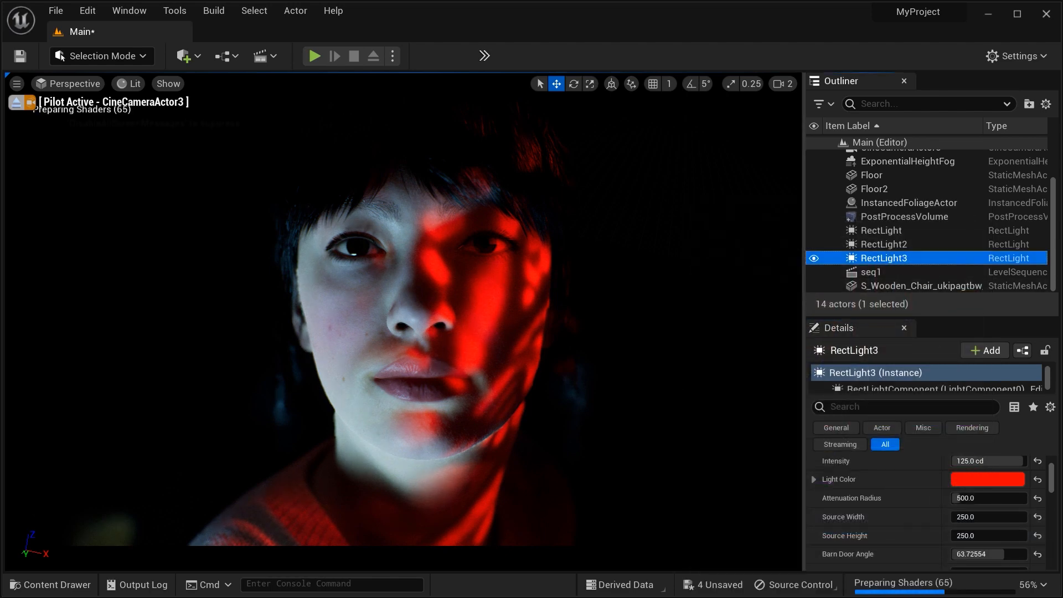
{"action": "key", "text": "ctrl+d"}
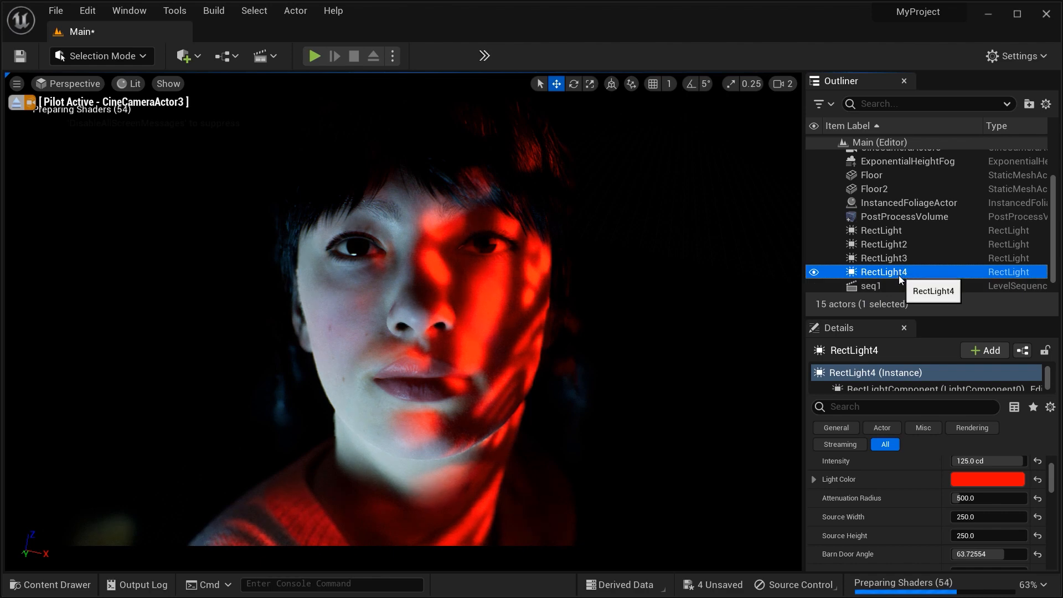
{"action": "scroll", "coordinate": [952, 491], "scroll_direction": "down", "scroll_amount": 5}
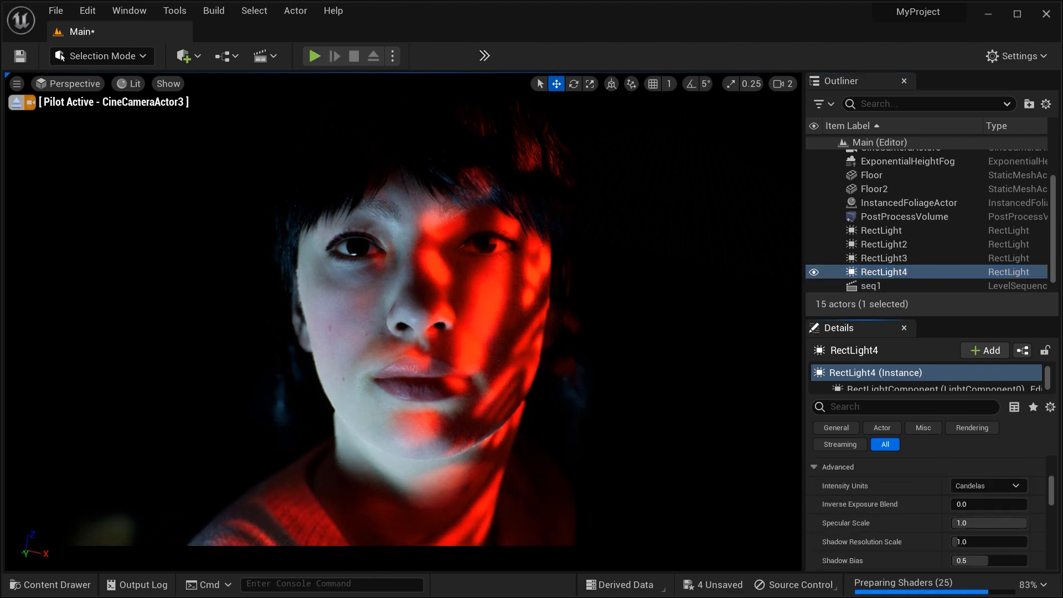
{"action": "scroll", "coordinate": [919, 492], "scroll_direction": "down", "scroll_amount": 8}
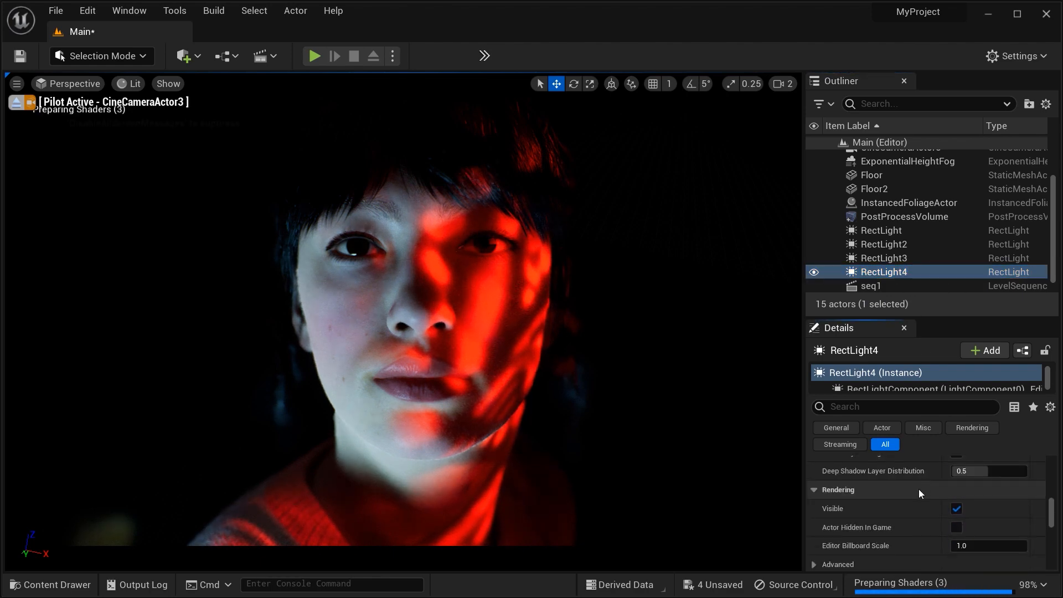
{"action": "scroll", "coordinate": [919, 497], "scroll_direction": "down", "scroll_amount": 6}
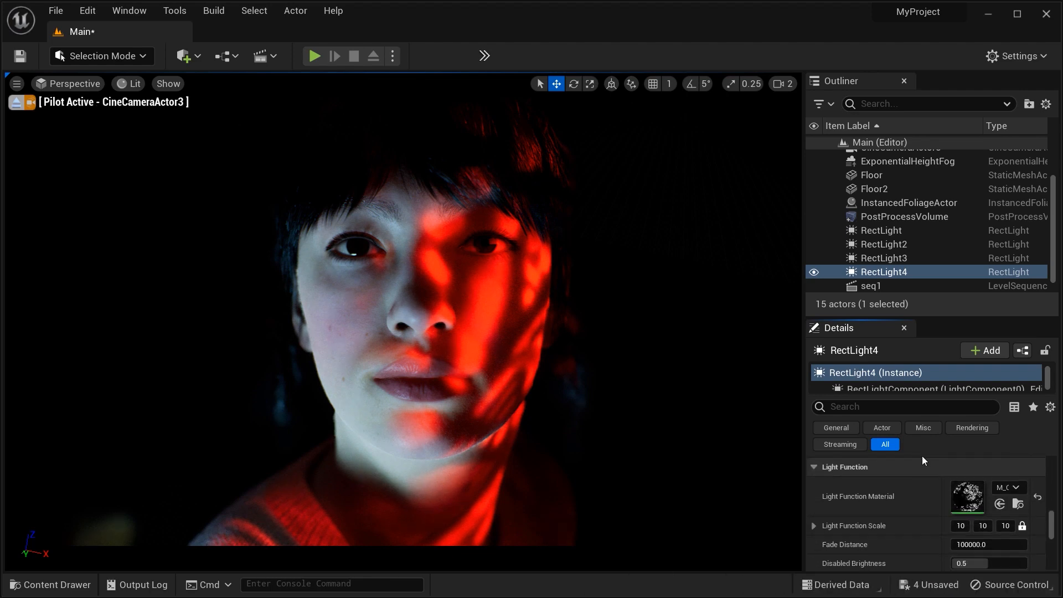
{"action": "left_click", "coordinate": [1011, 489]}
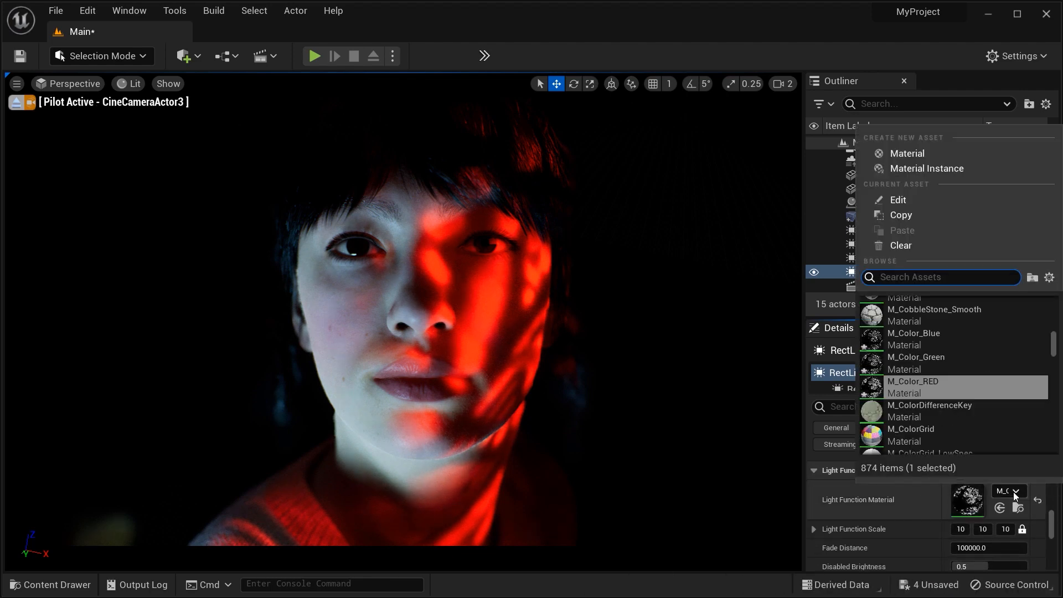
{"action": "left_click", "coordinate": [955, 333]}
- Set the light color of RectLight4 to green with R 0 and G 1
{"action": "scroll", "coordinate": [912, 508], "scroll_direction": "up", "scroll_amount": 5}
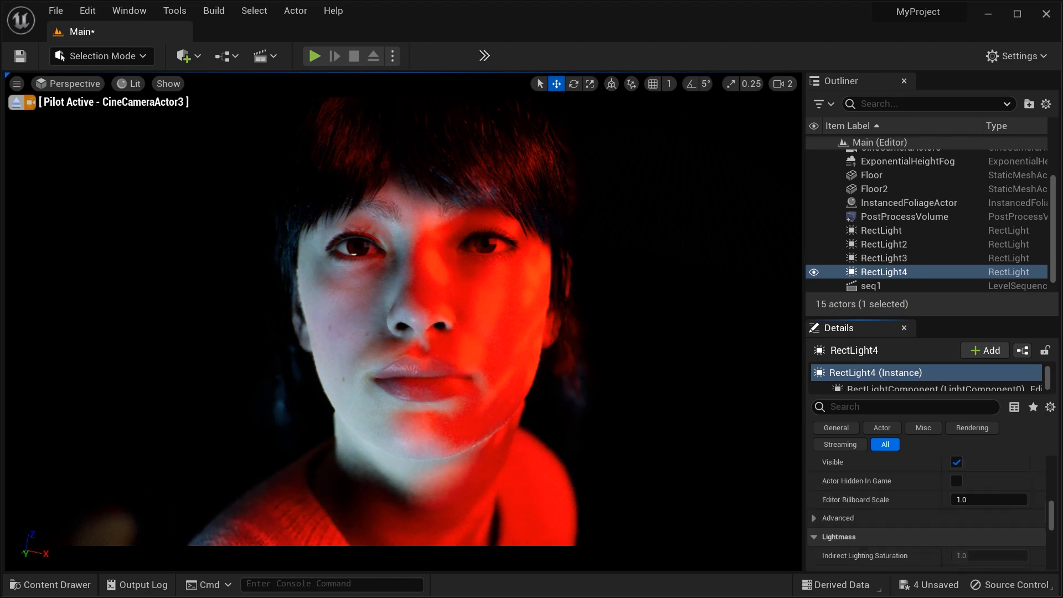
{"action": "scroll", "coordinate": [919, 510], "scroll_direction": "up", "scroll_amount": 8}
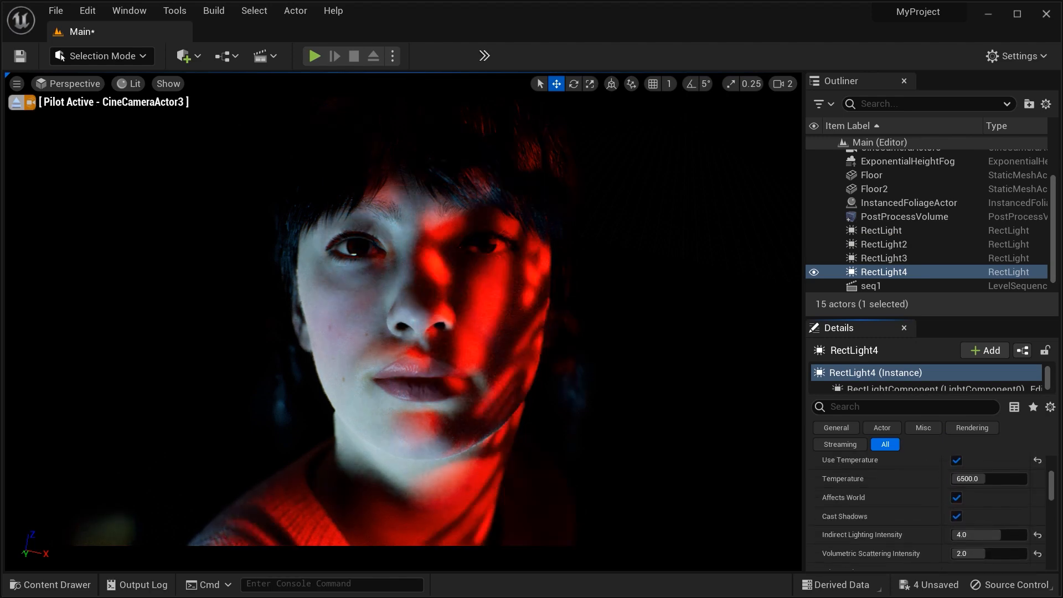
{"action": "scroll", "coordinate": [952, 530], "scroll_direction": "up", "scroll_amount": 5}
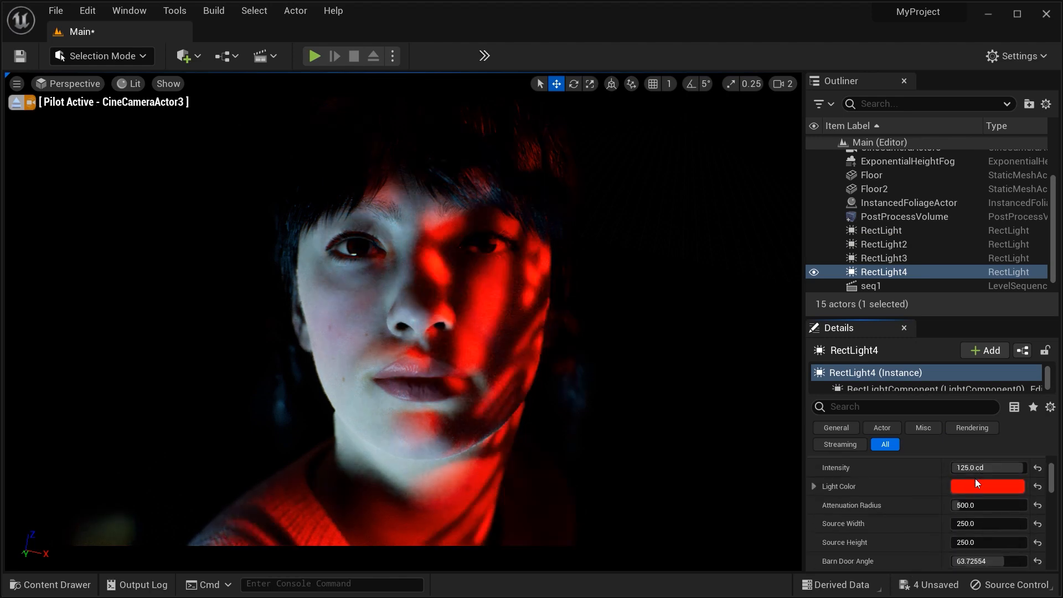
{"action": "left_click", "coordinate": [973, 486]}
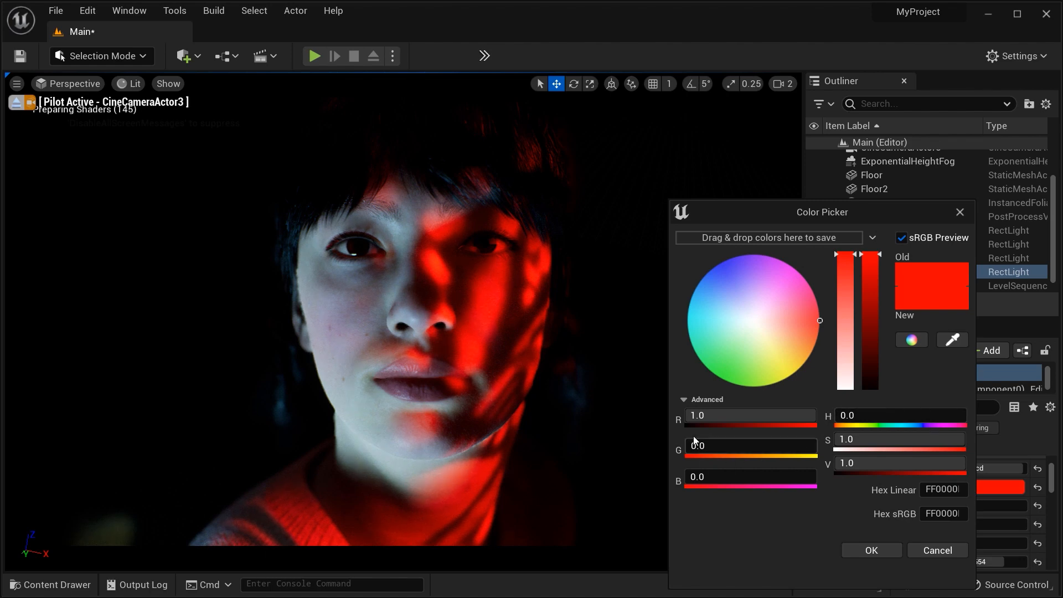
{"action": "left_click", "coordinate": [705, 416]}
{"action": "type", "text": "0"}
{"action": "key", "text": "Tab"}
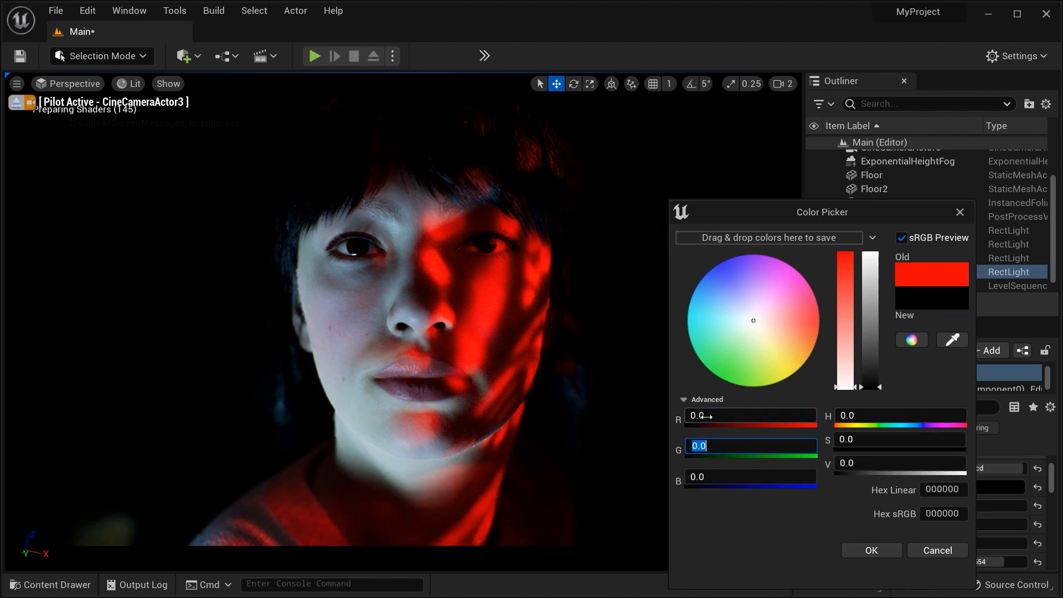
{"action": "type", "text": "1"}
{"action": "key", "text": "Tab"}
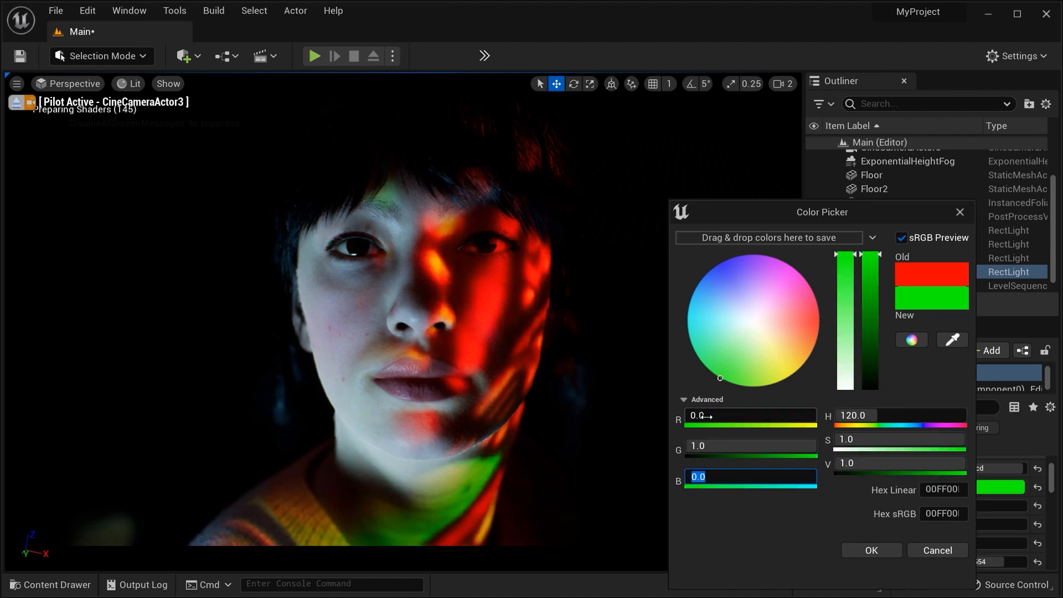
- Change RectLight4's light color to pure blue with G 0 and B 1, and confirm it
{"action": "left_click", "coordinate": [708, 446]}
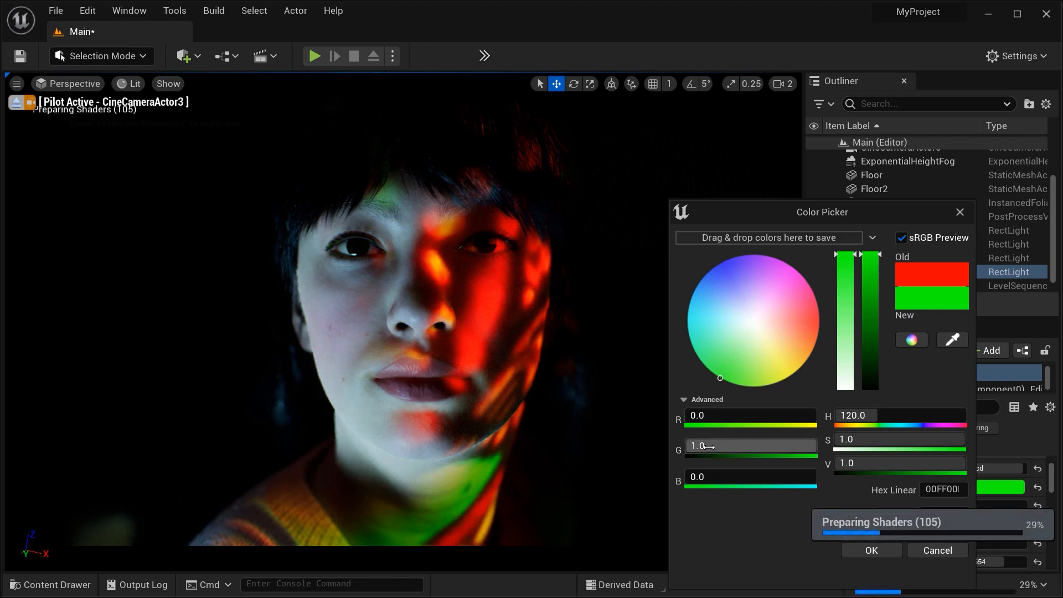
{"action": "type", "text": "0"}
{"action": "key", "text": "Tab"}
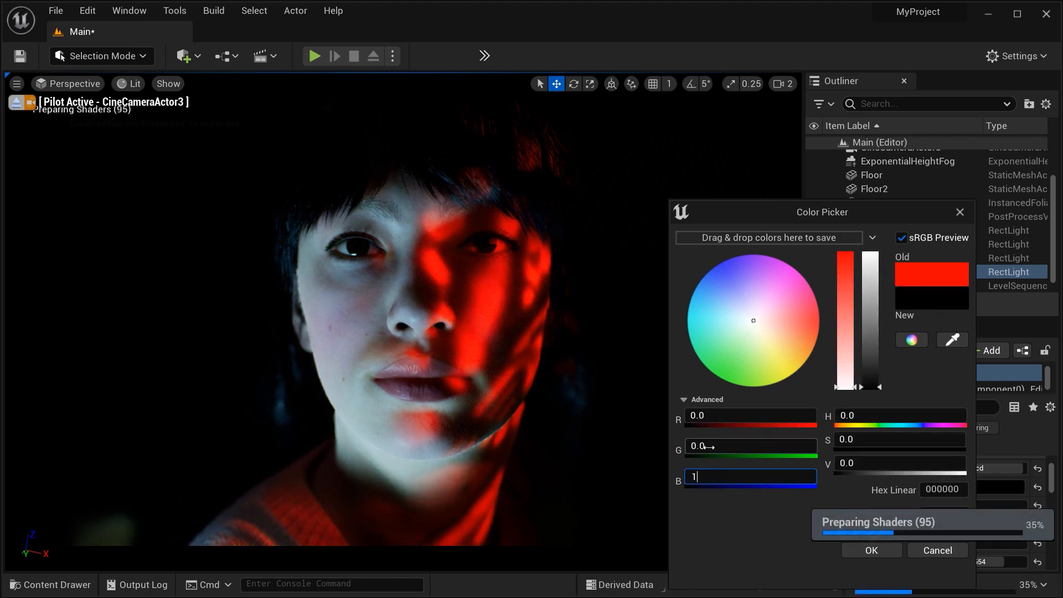
{"action": "type", "text": "1"}
{"action": "key", "text": "Return"}
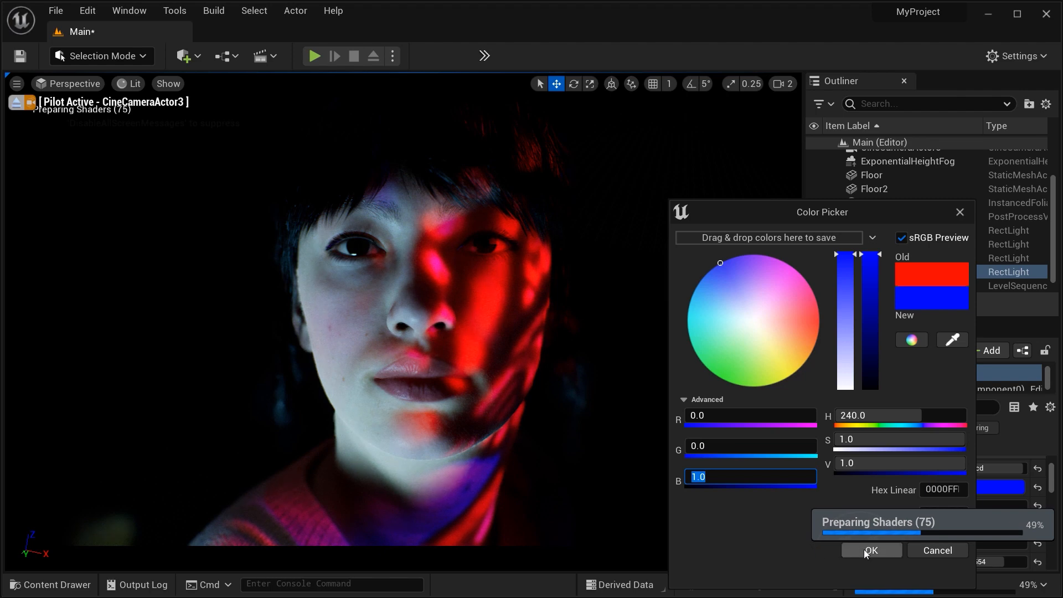
{"action": "left_click", "coordinate": [866, 550]}
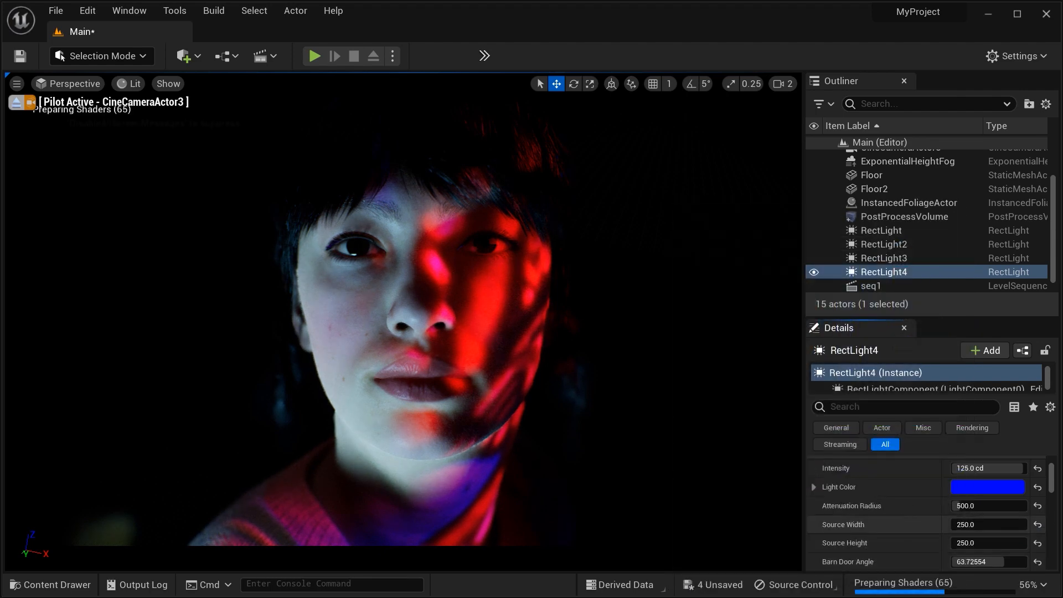
- Duplicate RectLight4 and assign M_Color_Green as the copy's light function material
{"action": "scroll", "coordinate": [931, 515], "scroll_direction": "down", "scroll_amount": 10}
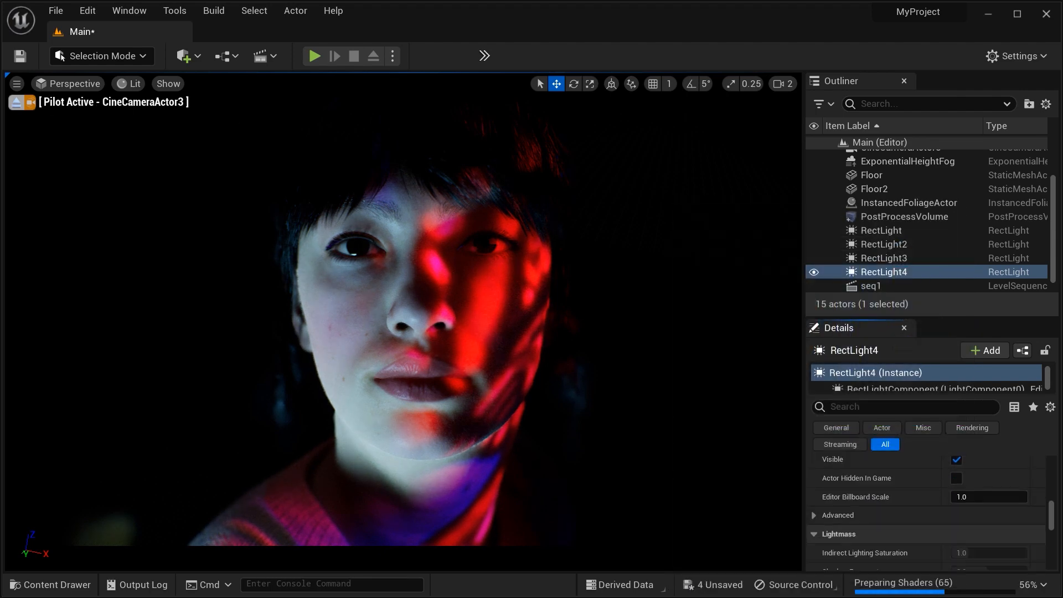
{"action": "scroll", "coordinate": [926, 515], "scroll_direction": "down", "scroll_amount": 5}
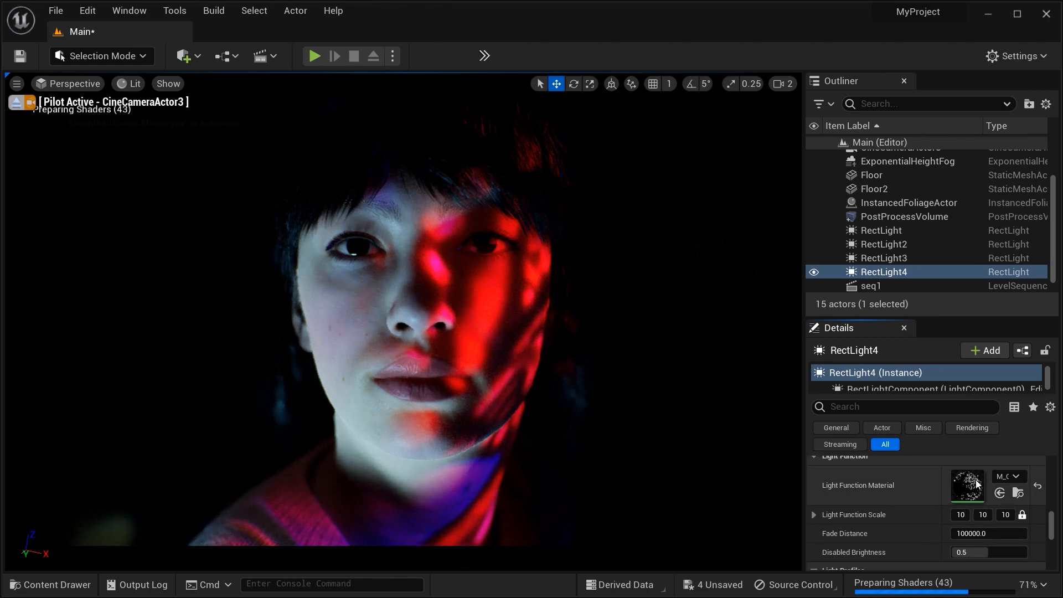
{"action": "left_click", "coordinate": [1003, 478]}
{"action": "left_click", "coordinate": [1004, 477]}
{"action": "left_click", "coordinate": [888, 273]}
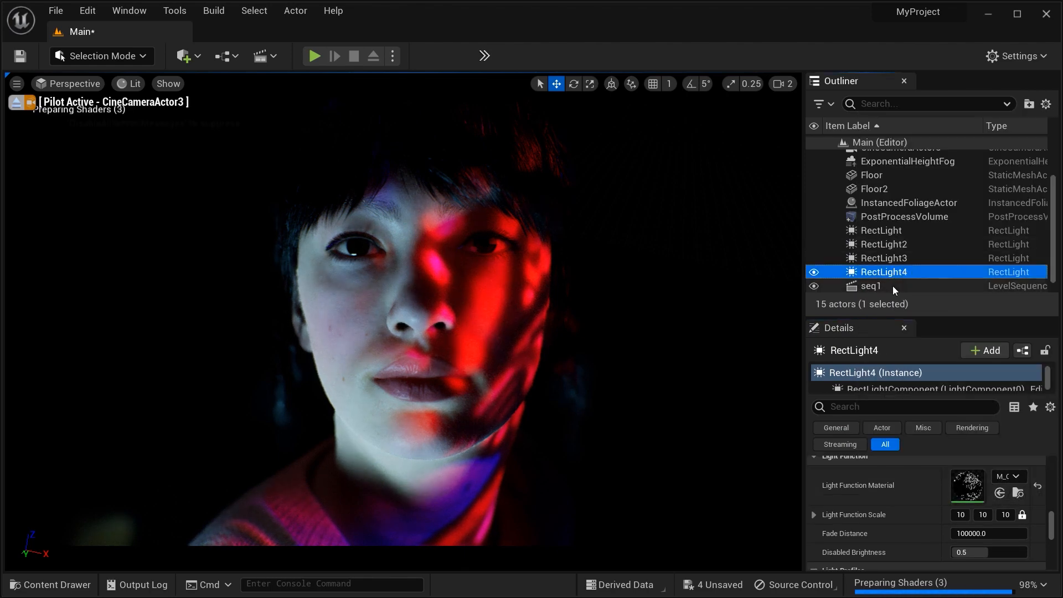
{"action": "key", "text": "ctrl+d"}
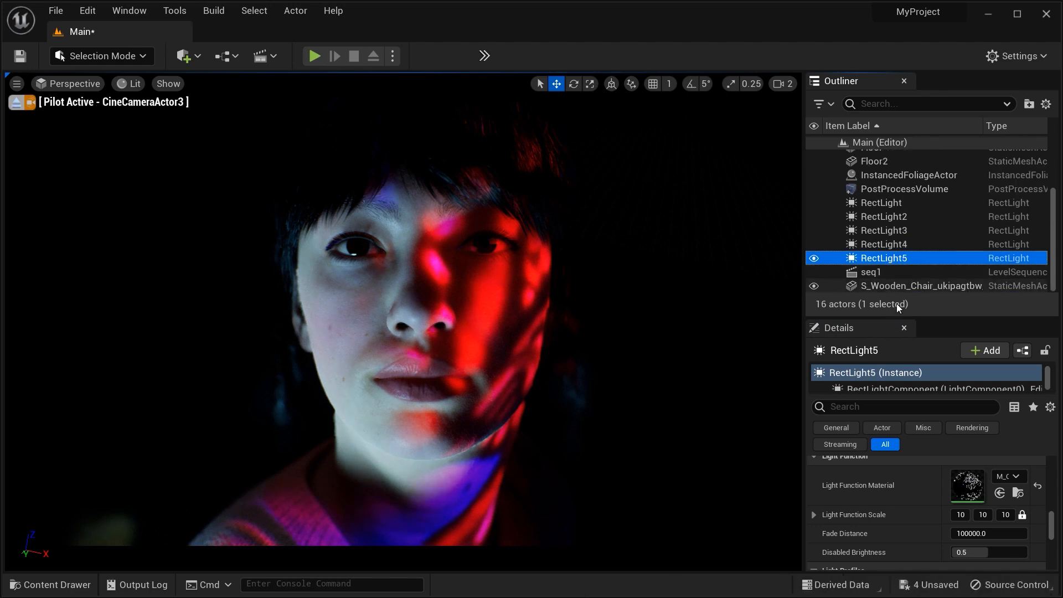
{"action": "left_click", "coordinate": [1015, 479]}
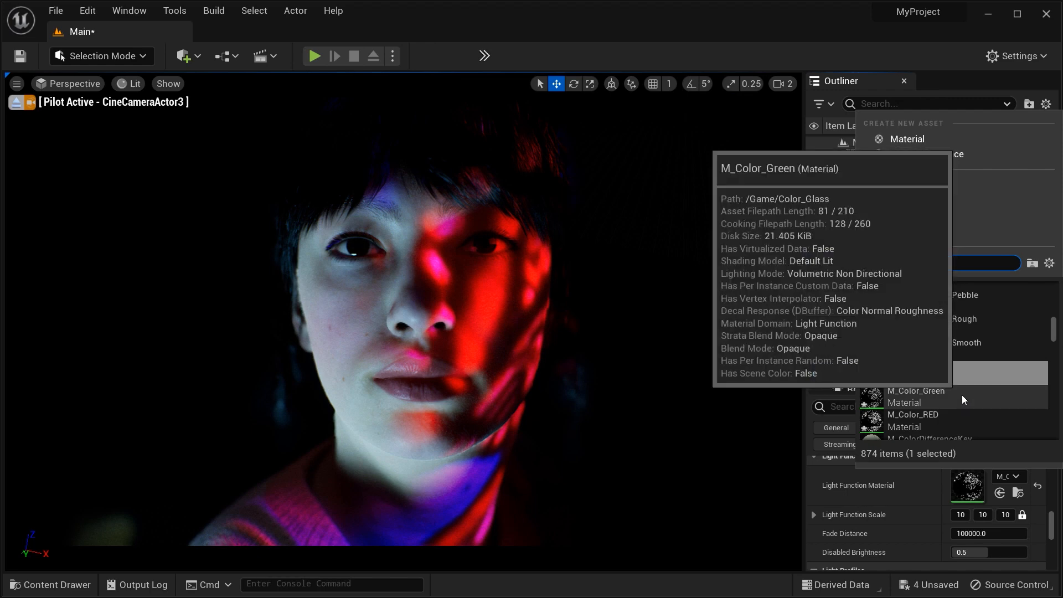
{"action": "left_click", "coordinate": [962, 394]}
- Change RectLight5's light color to pure green with G 1 and B 0, and confirm it
{"action": "scroll", "coordinate": [932, 497], "scroll_direction": "up", "scroll_amount": 8}
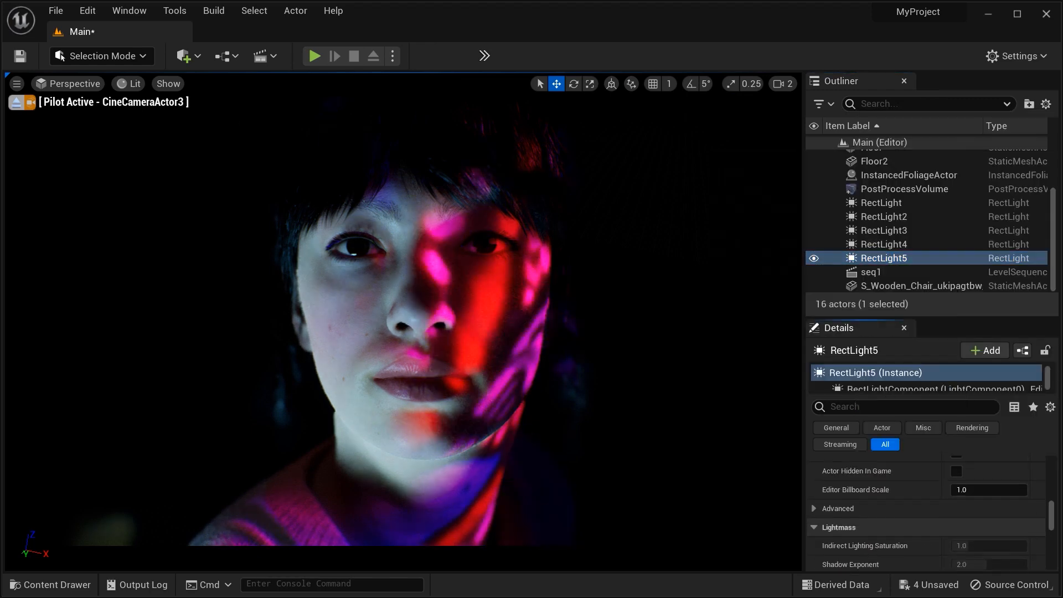
{"action": "scroll", "coordinate": [986, 510], "scroll_direction": "up", "scroll_amount": 6}
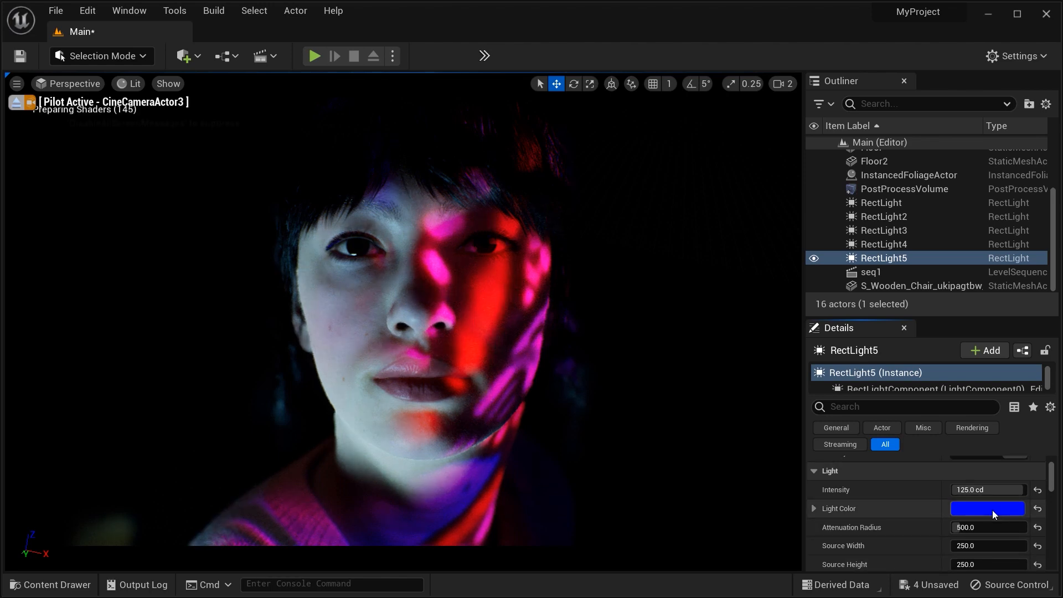
{"action": "left_click", "coordinate": [993, 510]}
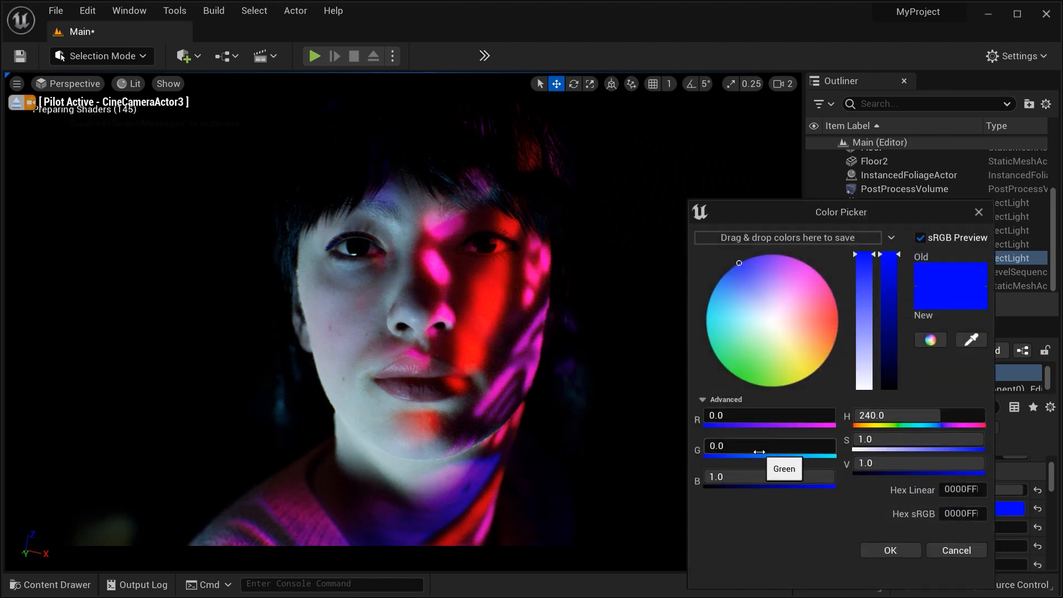
{"action": "type", "text": "1"}
{"action": "key", "text": "Tab"}
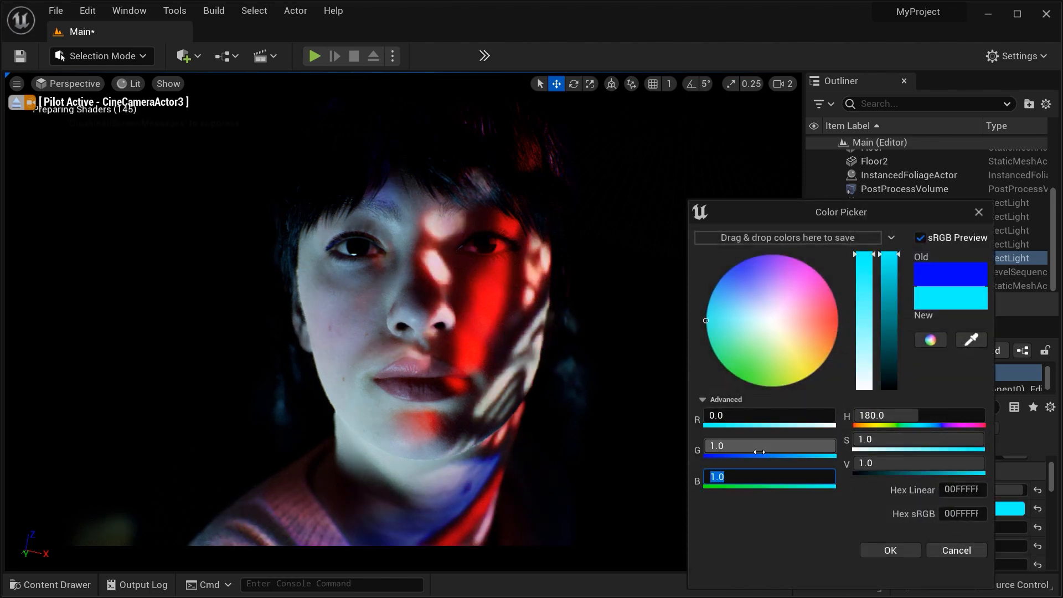
{"action": "key", "text": "Return"}
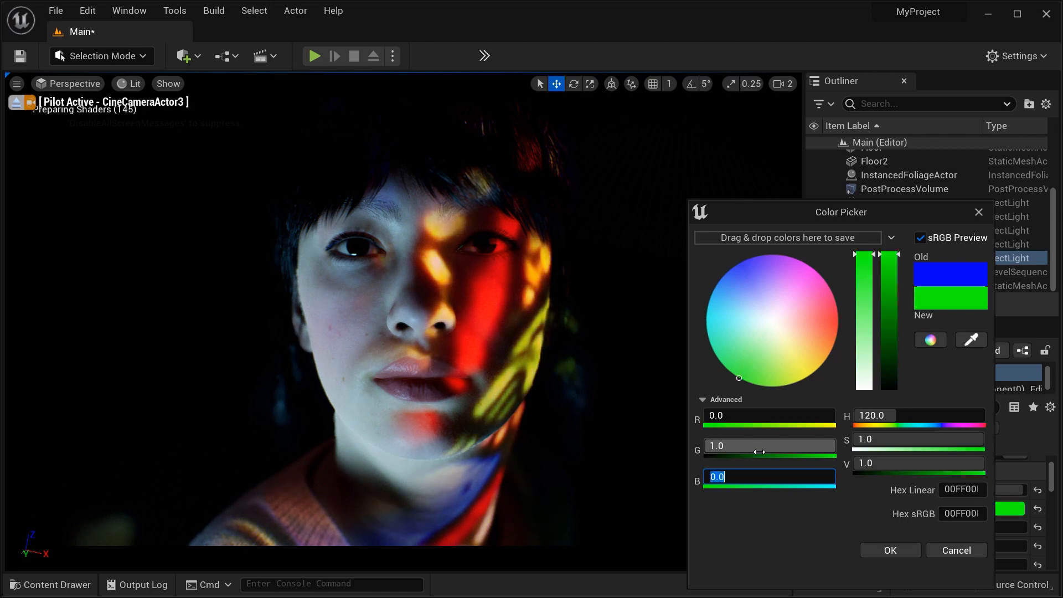
{"action": "left_click", "coordinate": [889, 546]}
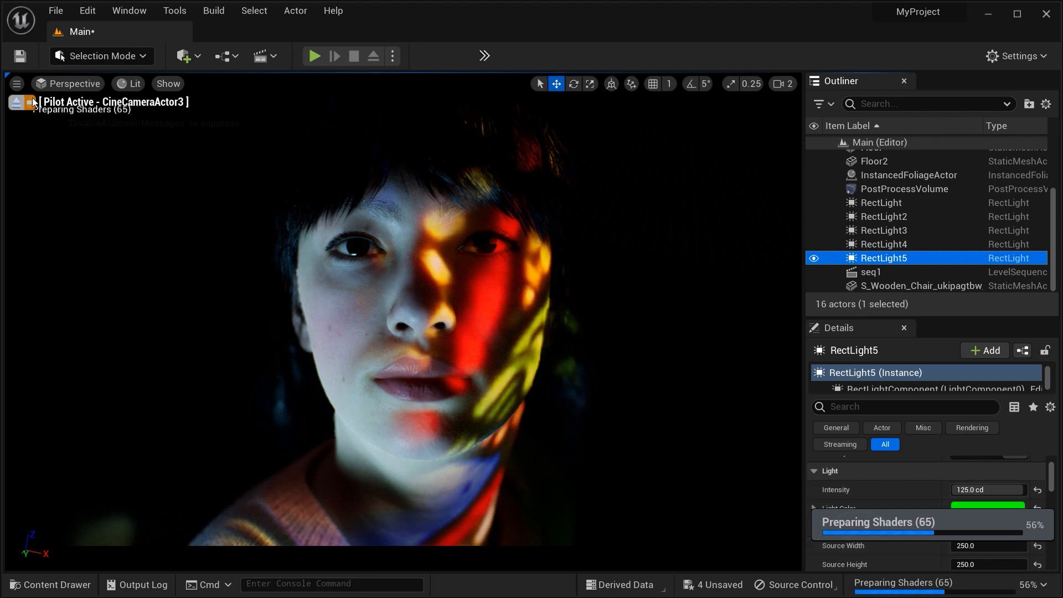
- Check the projection through CineCameraActor2, stop piloting the camera and view the seated character from the side
{"action": "left_click", "coordinate": [80, 88]}
{"action": "left_click", "coordinate": [89, 257]}
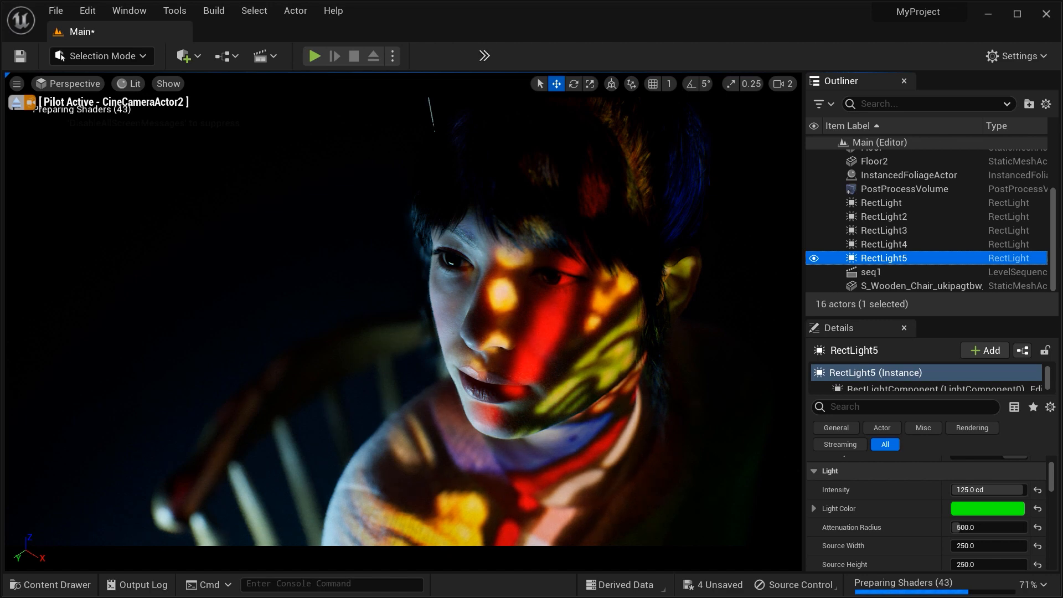
{"action": "left_click", "coordinate": [22, 105]}
{"action": "right_click_drag", "start_coordinate": [403, 321], "coordinate": [537, 260]}
{"action": "mouse_move", "coordinate": [403, 321]}
{"action": "right_mouse_down"}
{"action": "mouse_move", "coordinate": [426, 321]}
{"action": "mouse_move", "coordinate": [409, 321]}
{"action": "right_mouse_up"}
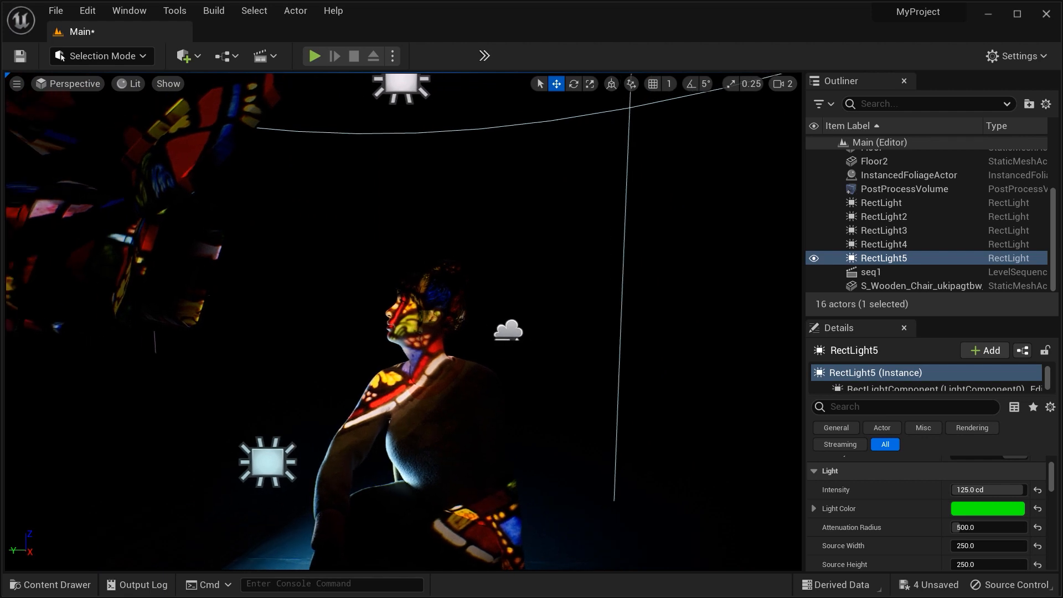
- Move RectLight3, RectLight4 and RectLight5 together, upward and sideways, to reposition the glass pattern on the character's face
{"action": "left_click", "coordinate": [884, 231]}
{"action": "left_click", "coordinate": [878, 259], "text": "shift"}
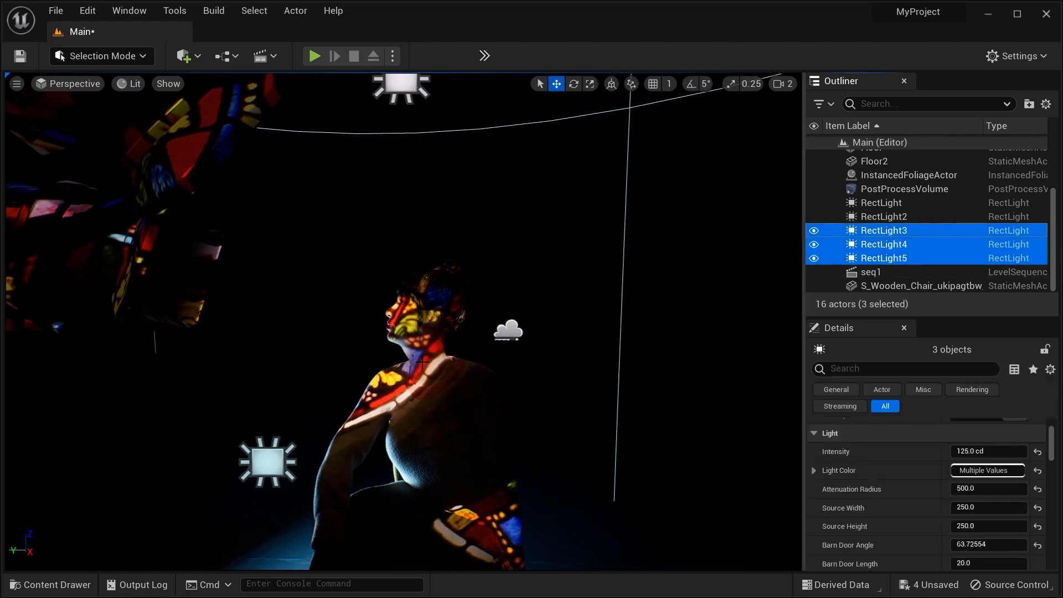
{"action": "key", "text": "f"}
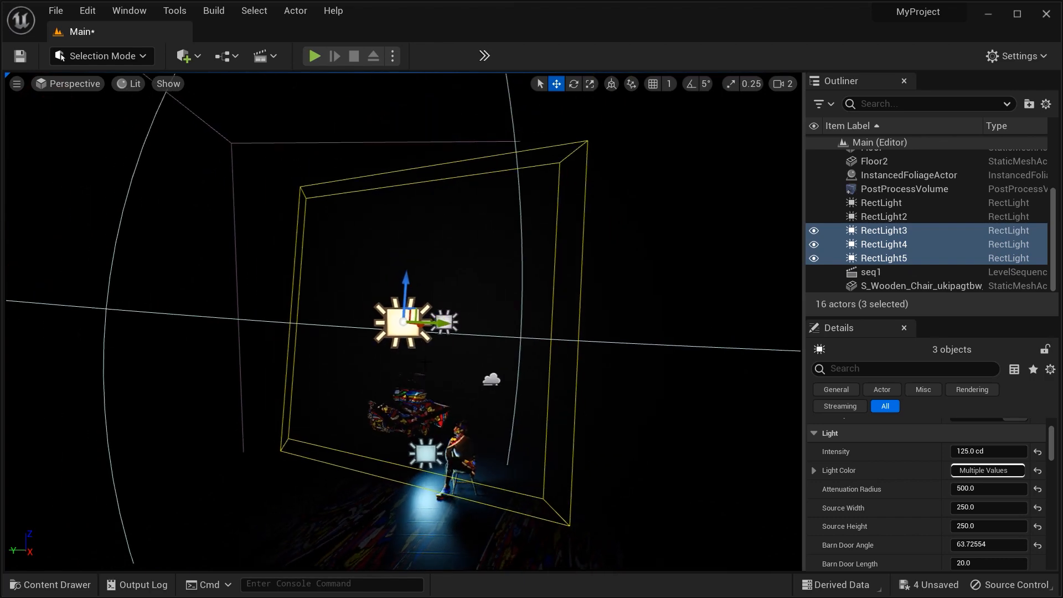
{"action": "key", "text": "g"}
{"action": "right_click_drag", "start_coordinate": [429, 370], "coordinate": [435, 532]}
{"action": "key", "text": "g"}
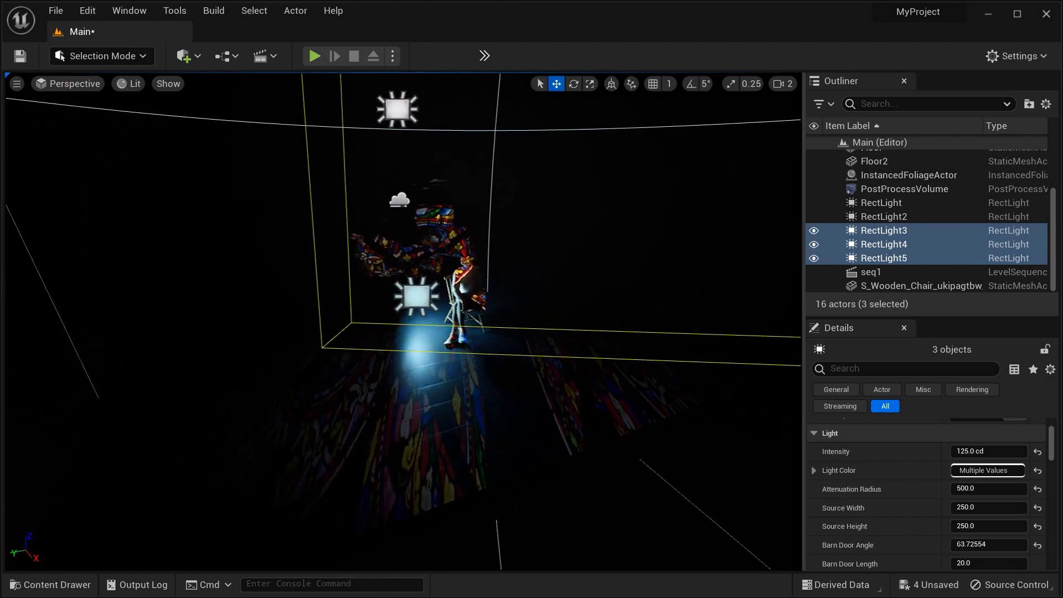
{"action": "key", "text": "g"}
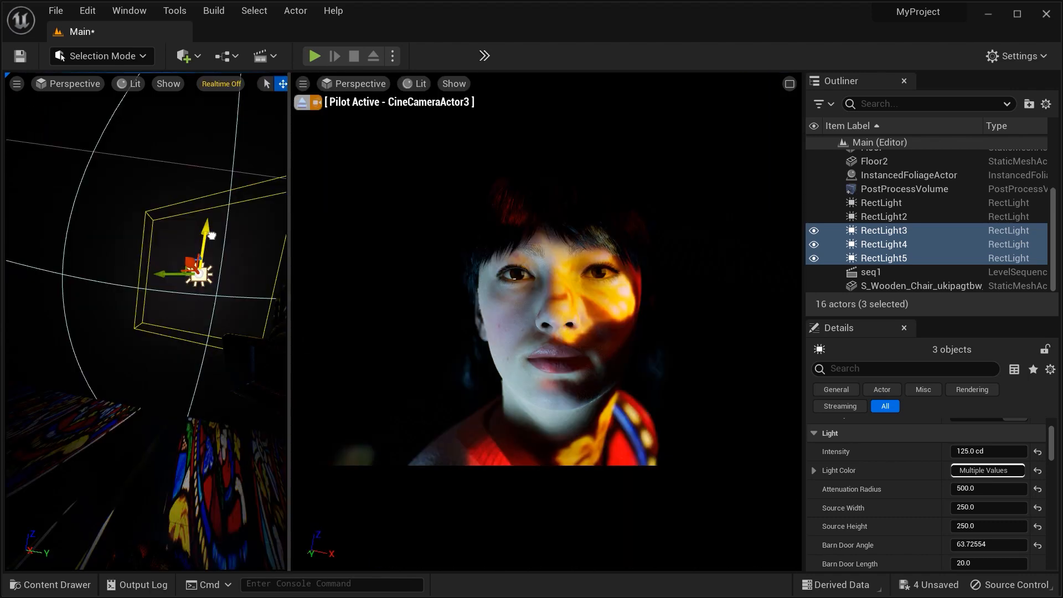
{"action": "left_click_drag", "start_coordinate": [211, 235], "coordinate": [241, 203]}
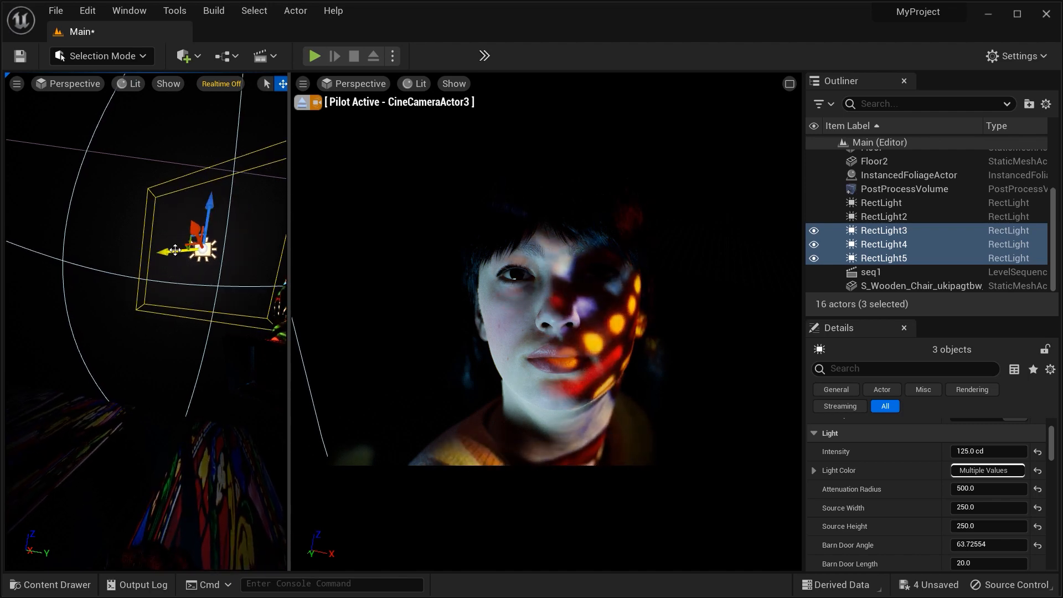
{"action": "left_click_drag", "start_coordinate": [176, 252], "coordinate": [265, 256]}
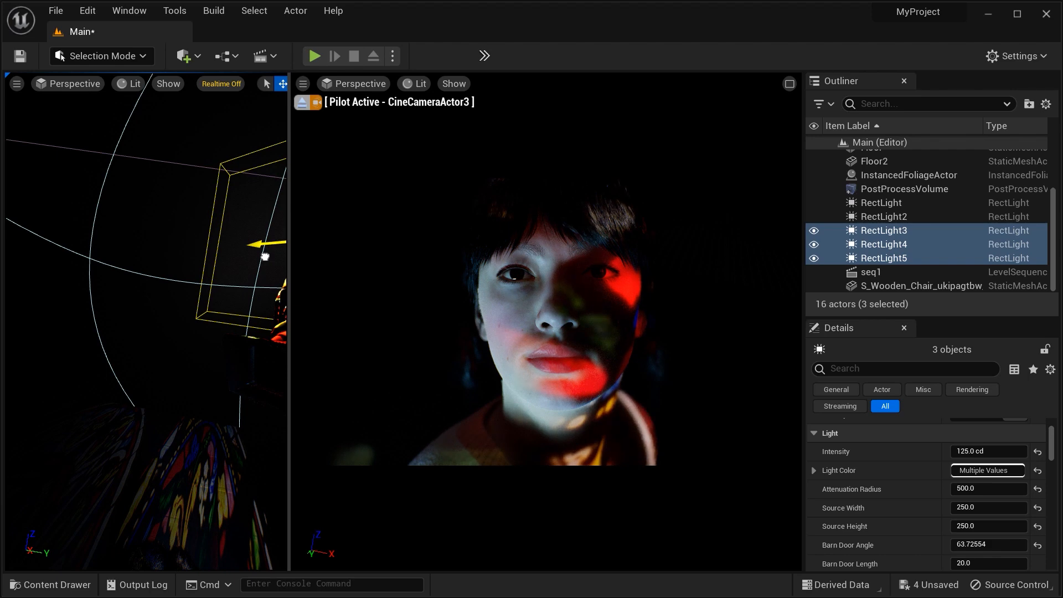
{"action": "right_click_drag", "start_coordinate": [270, 195], "coordinate": [294, 200]}
{"action": "mouse_move", "coordinate": [271, 201]}
{"action": "left_mouse_down"}
{"action": "mouse_move", "coordinate": [270, 217]}
{"action": "mouse_move", "coordinate": [277, 211]}
{"action": "left_mouse_up"}
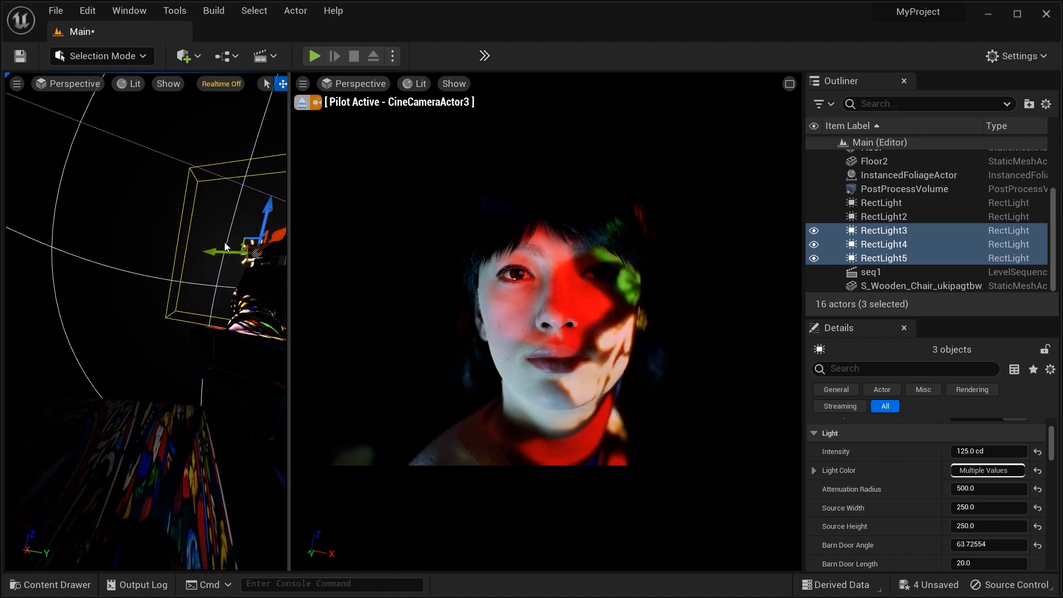
{"action": "mouse_move", "coordinate": [224, 250]}
{"action": "left_mouse_down"}
{"action": "mouse_move", "coordinate": [209, 249]}
{"action": "mouse_move", "coordinate": [227, 249]}
{"action": "left_mouse_up"}
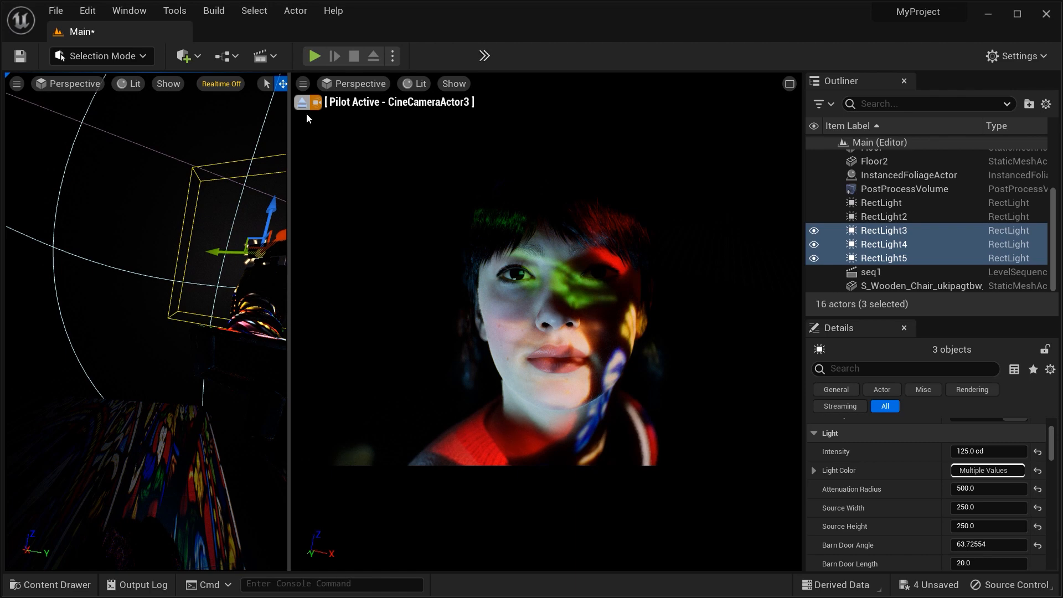
- Return to the one-pane viewport layout and view the projection through CineCameraActor3 and CineCameraActor2
{"action": "left_click", "coordinate": [302, 83]}
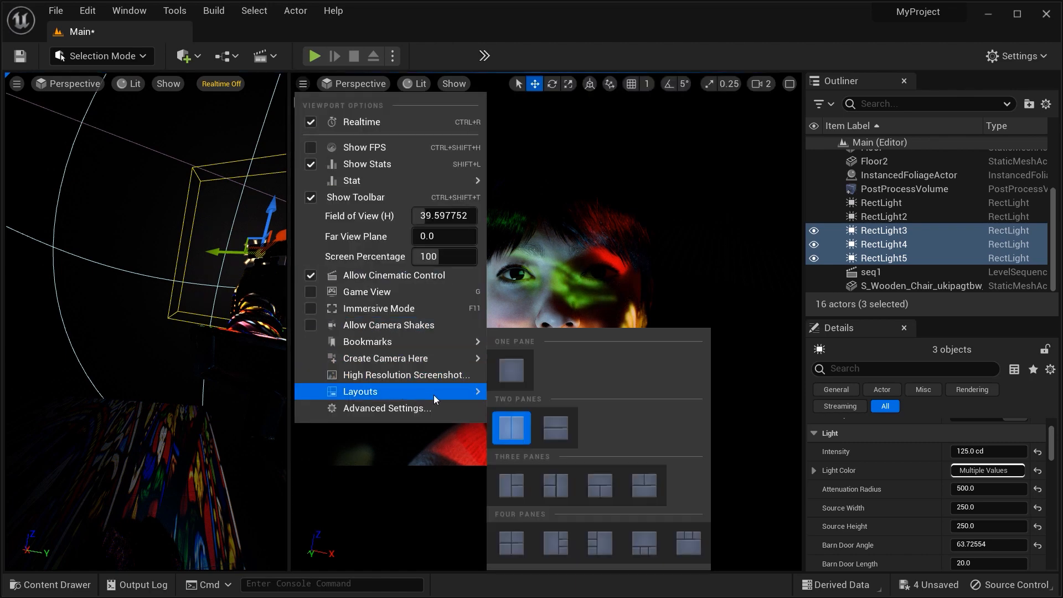
{"action": "mouse_move", "coordinate": [481, 390]}
{"action": "left_click", "coordinate": [520, 366]}
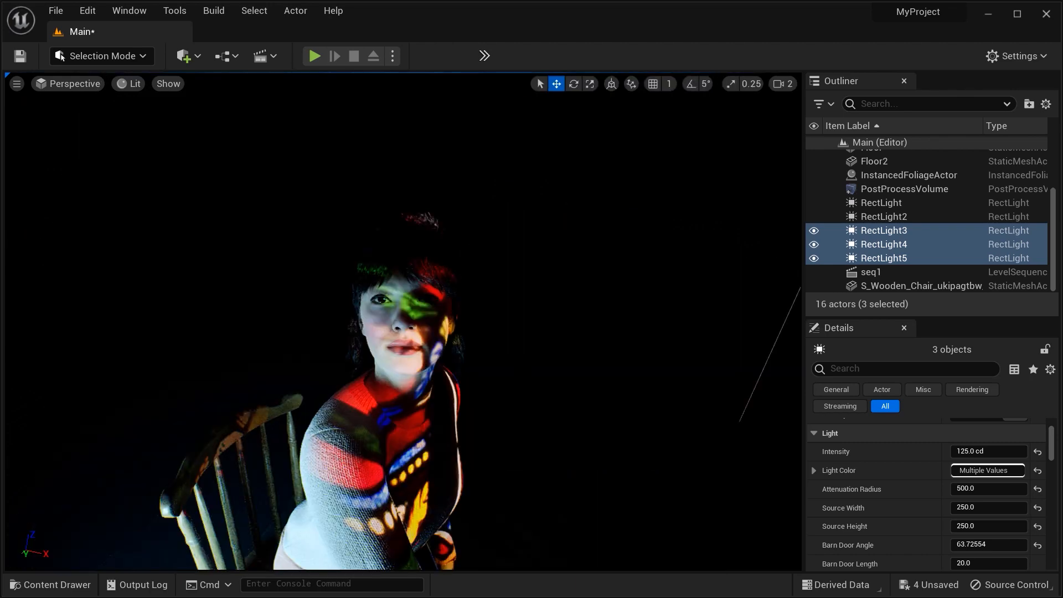
{"action": "left_click", "coordinate": [81, 85]}
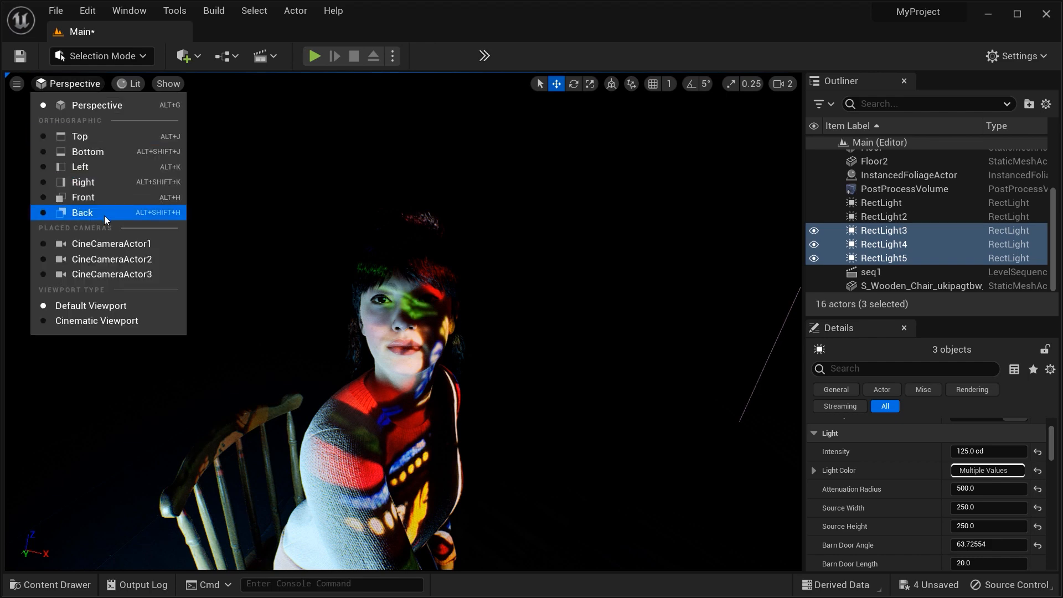
{"action": "left_click", "coordinate": [121, 273]}
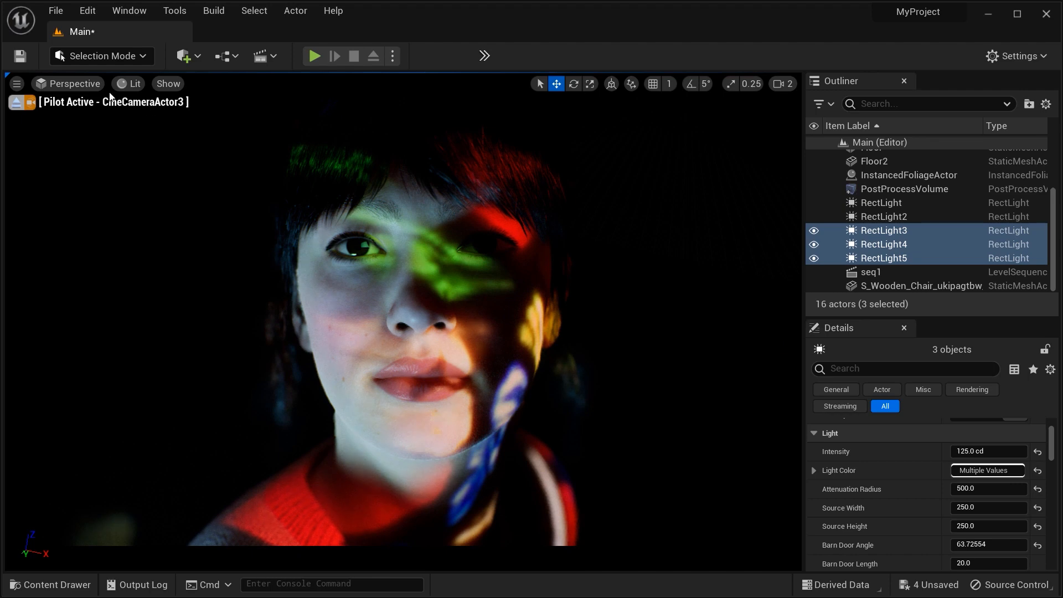
{"action": "left_click", "coordinate": [77, 84]}
{"action": "left_click", "coordinate": [105, 253]}
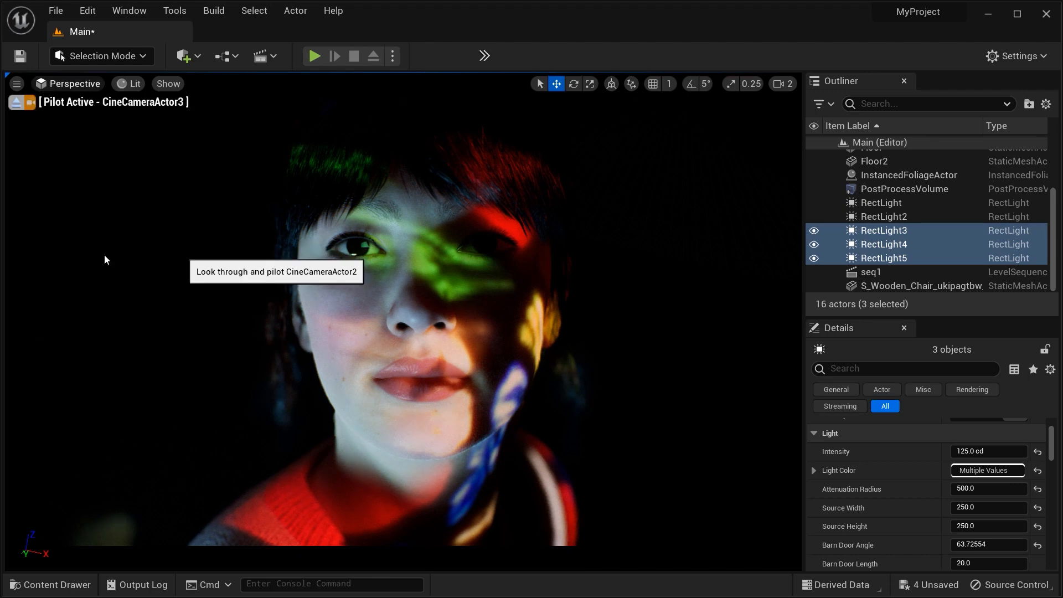